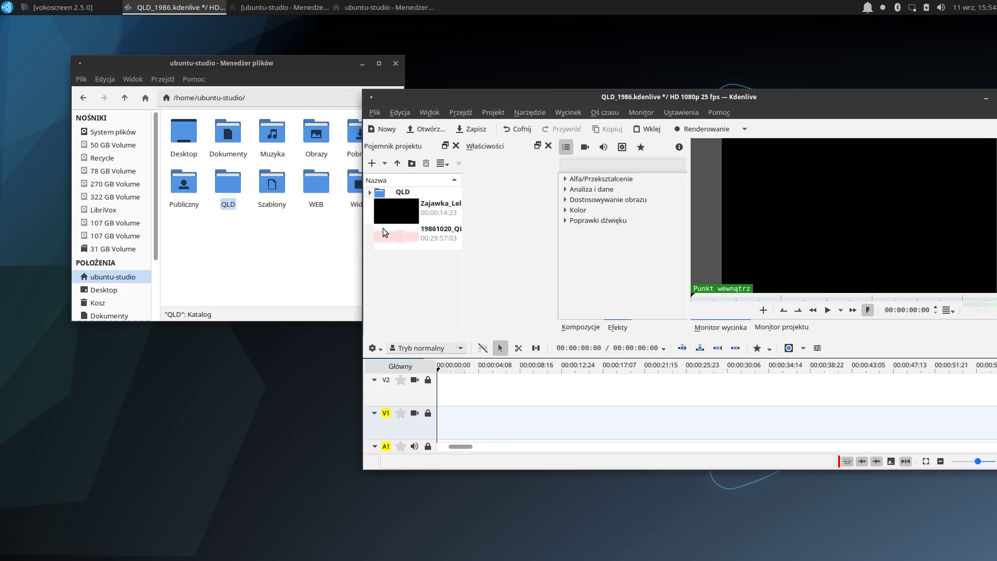
- Look through the photos in the QLD bin folder and preview the Currambin Bird Sanctuary super8 photo
click(379, 194)
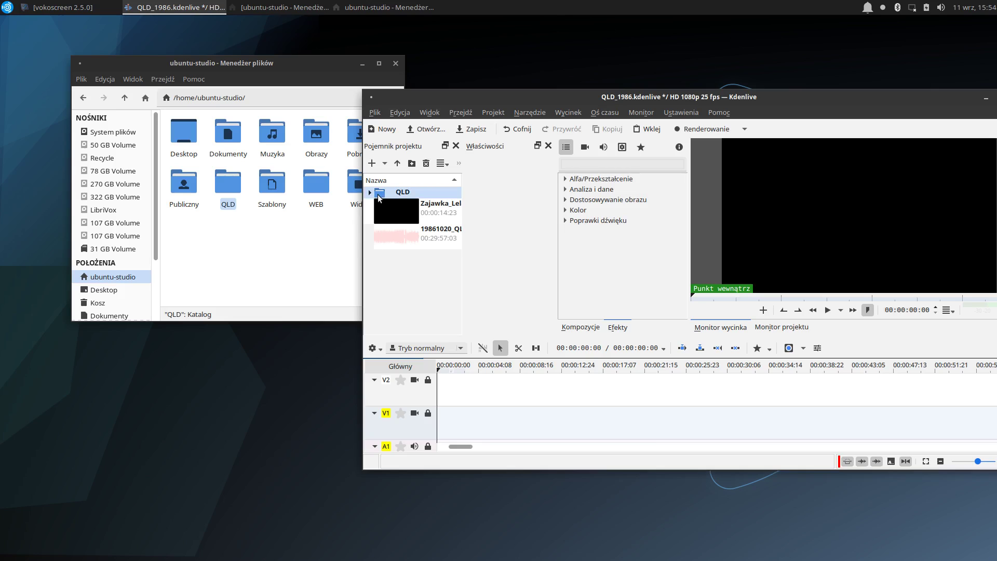
click(370, 192)
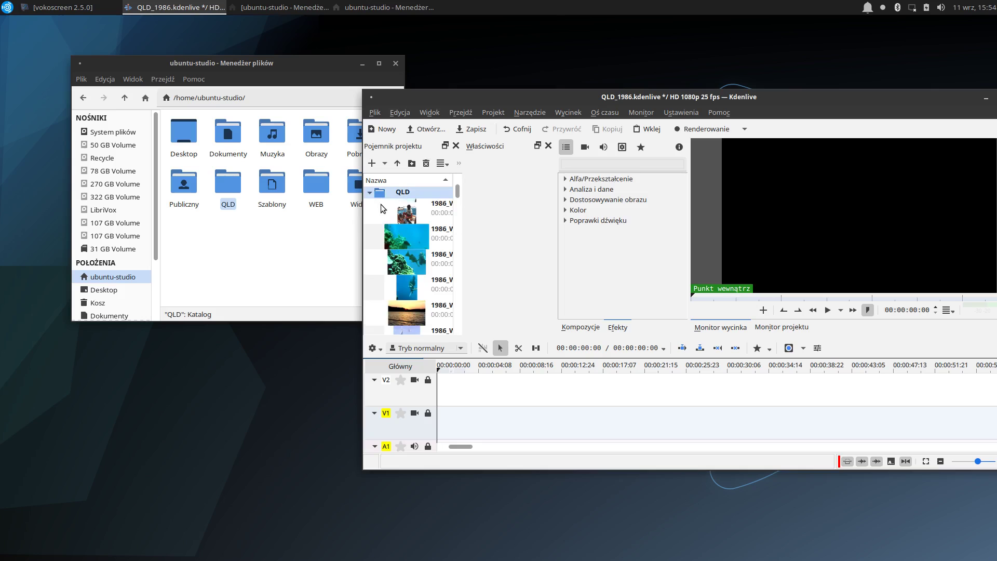
scroll(410, 247, down, 10)
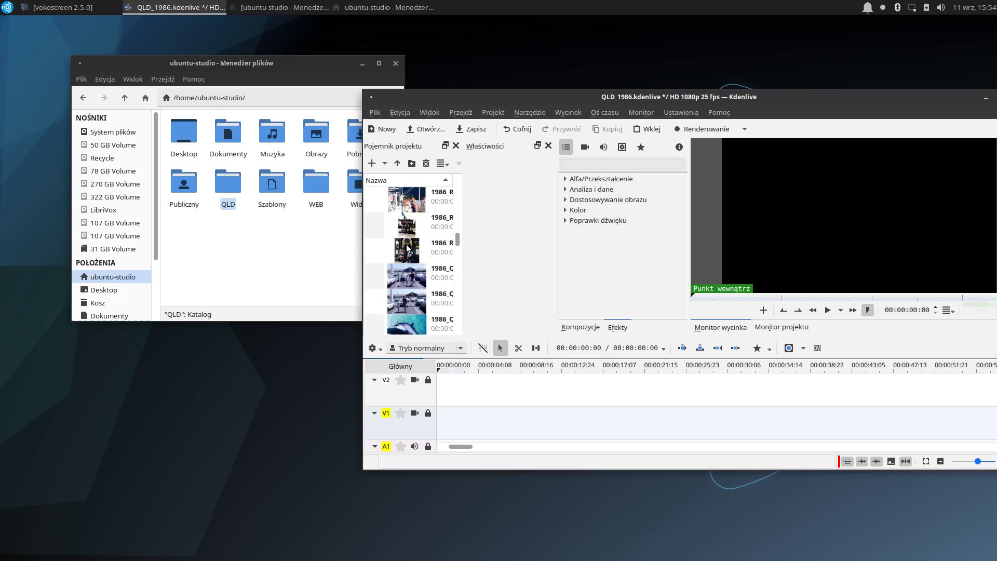
scroll(407, 248, down, 5)
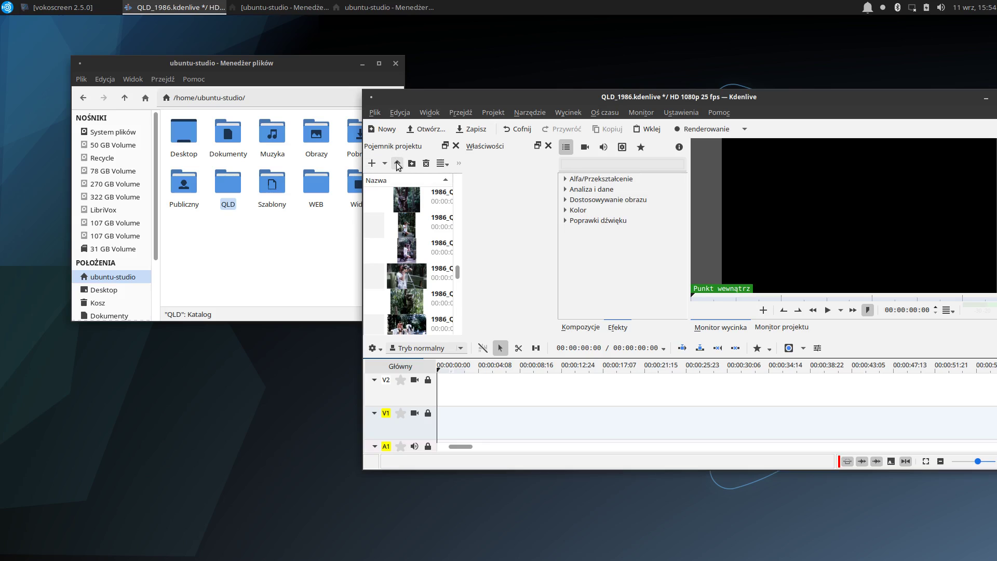
click(383, 219)
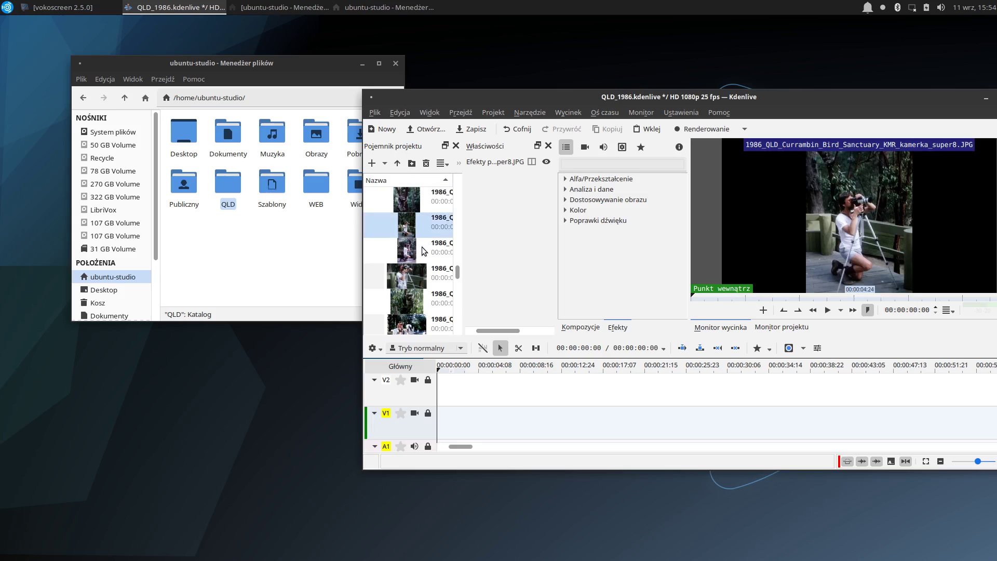
drag(460, 270, 451, 188)
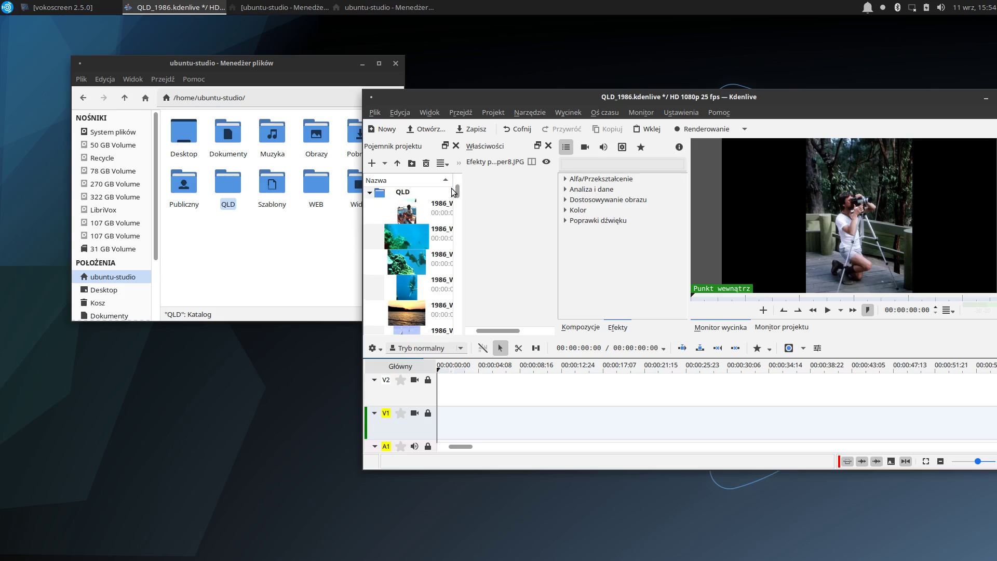
- Collapse the QLD bin folder and place the Zajawka_Lelek.mp4 clip near the start of video track V1
click(370, 193)
drag(391, 213, 447, 414)
- Minimize the file manager windows and save the project, leaving the editor window maximized
drag(661, 101, 524, 97)
click(382, 64)
click(363, 63)
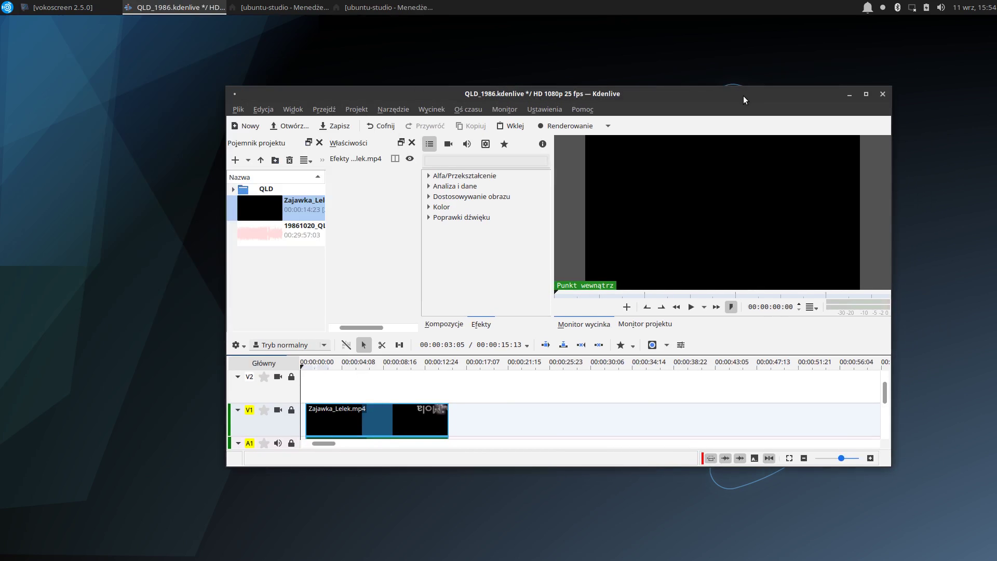
click(338, 126)
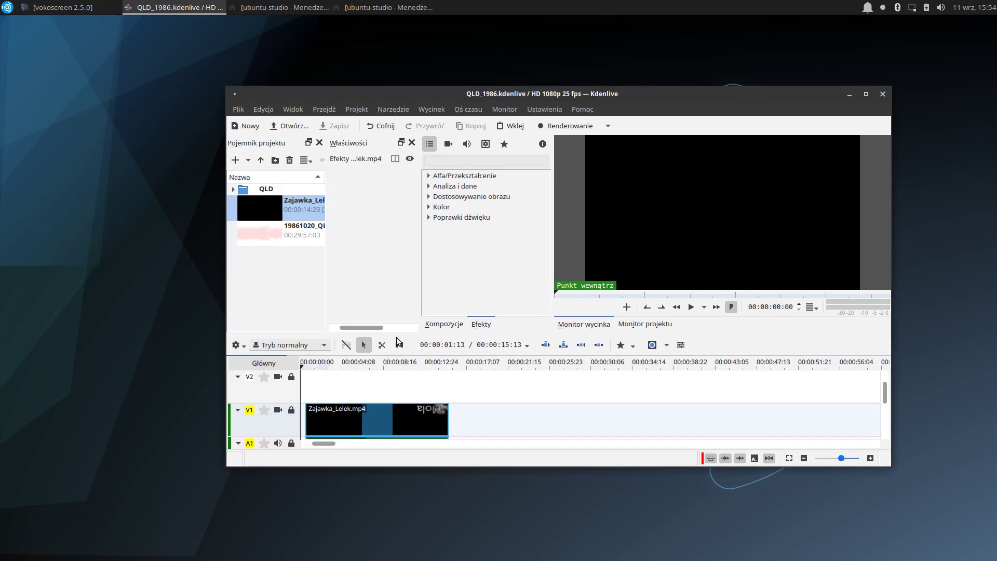
click(867, 96)
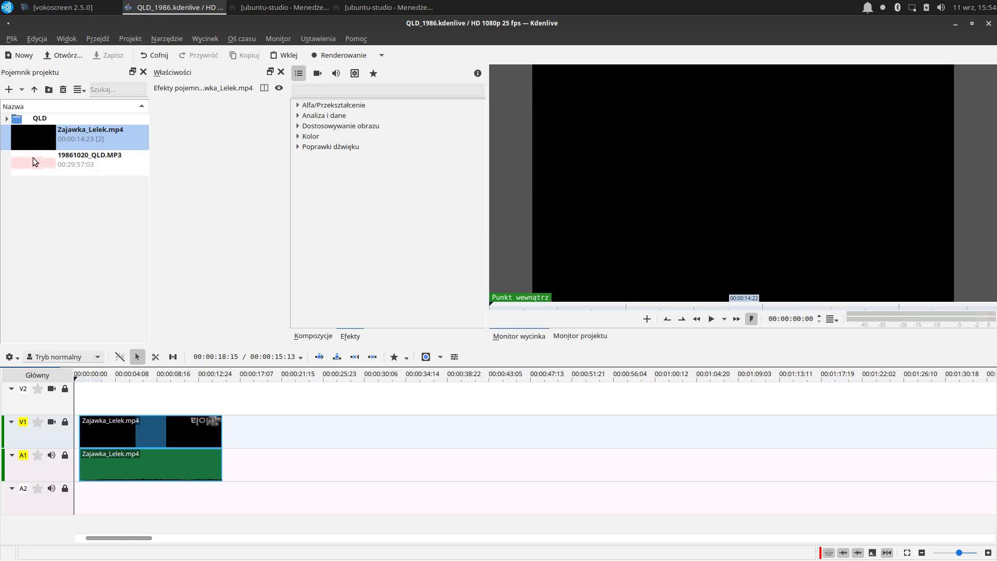
- Place 19861020_QLD.MP3 on audio track A1 directly after the Zajawka_Lelek.mp4 clip
drag(32, 162, 224, 453)
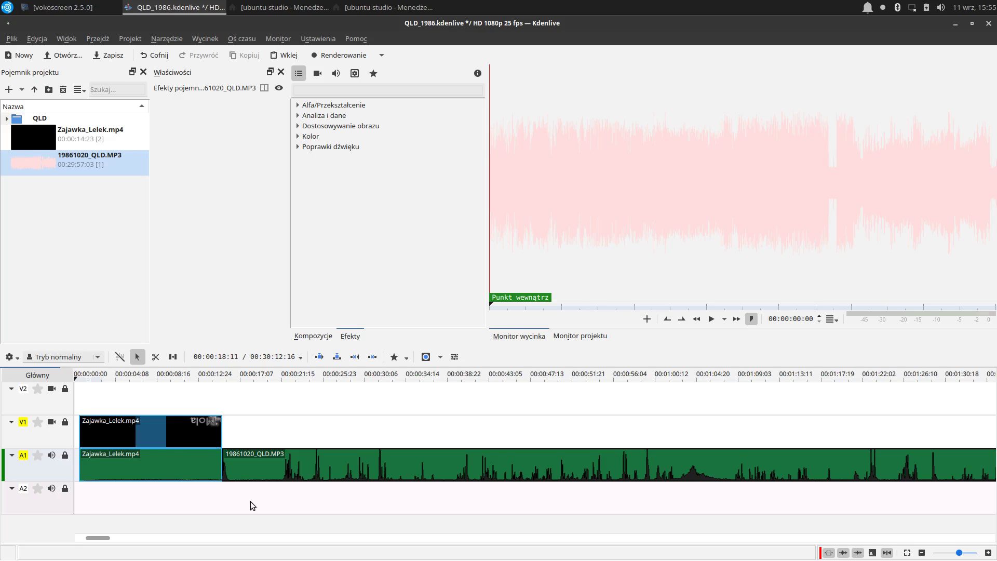
scroll(250, 500, down, 5)
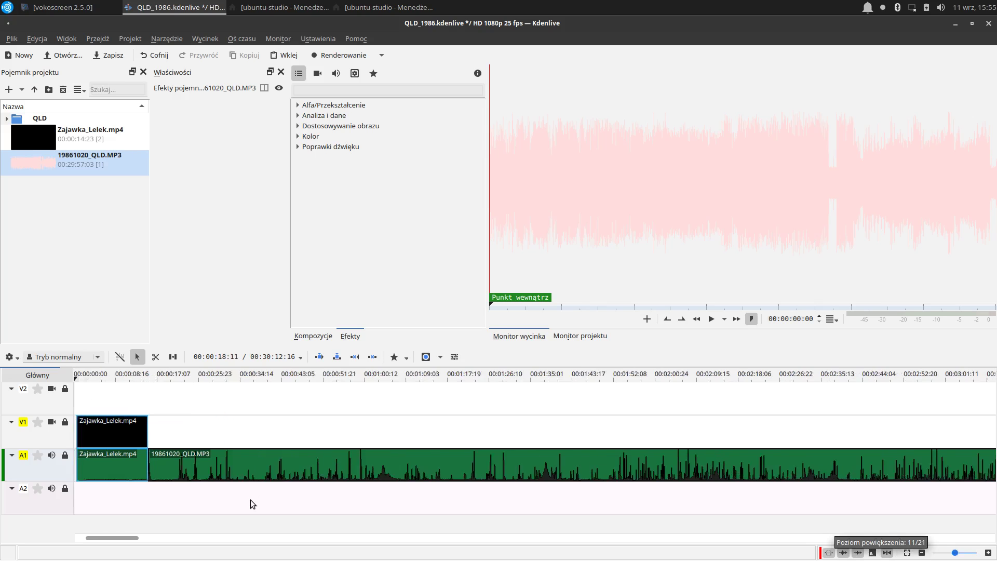
scroll(250, 499, down, 4)
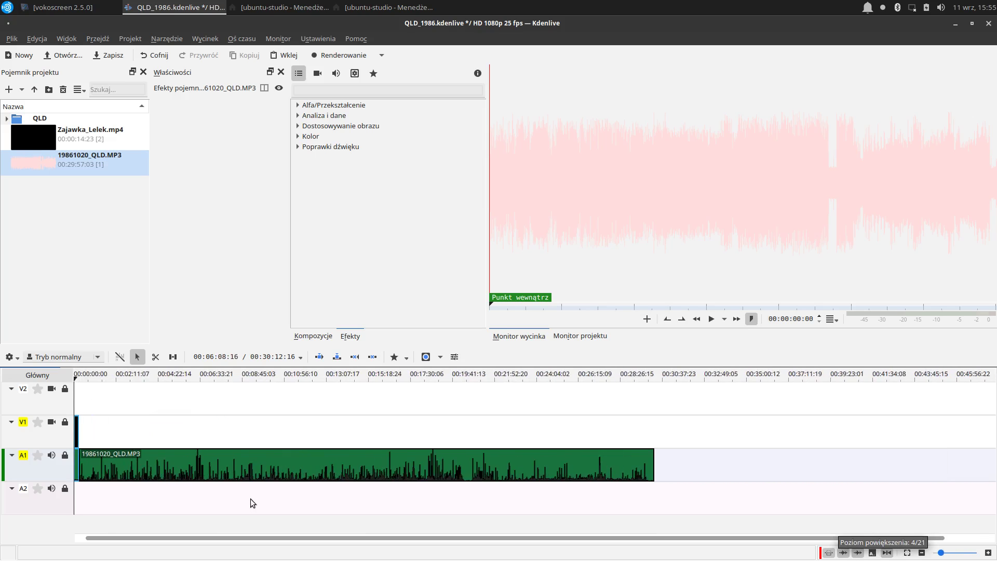
scroll(250, 503, up, 1)
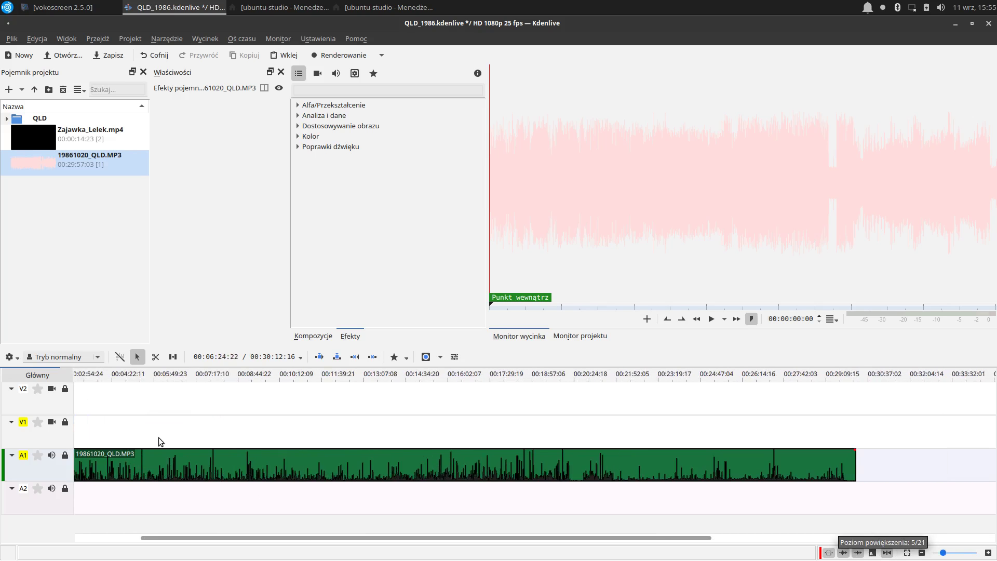
- Scrub through the intro clip from the start of the timeline and examine its frames in the project monitor
click(172, 538)
key(Home)
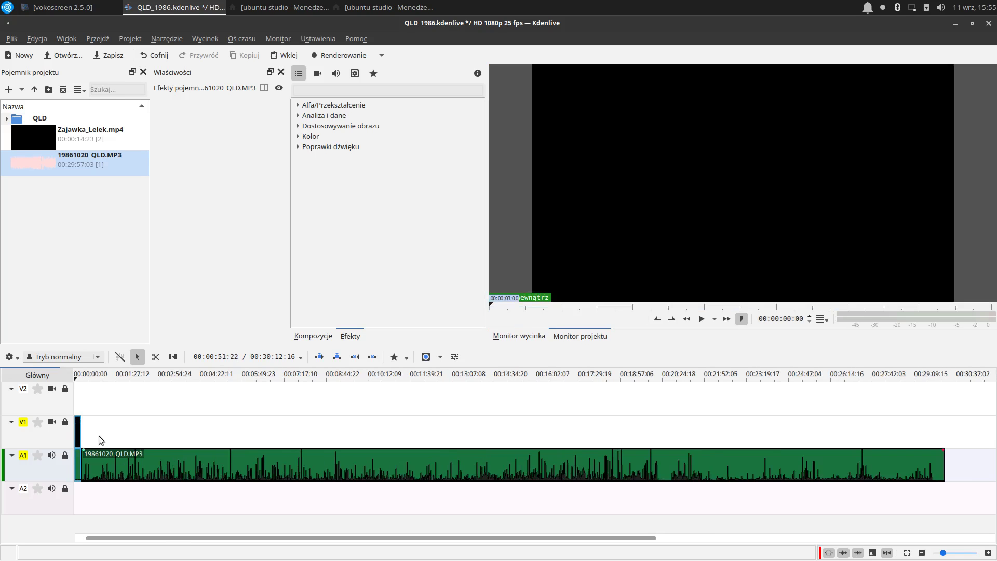
click(77, 410)
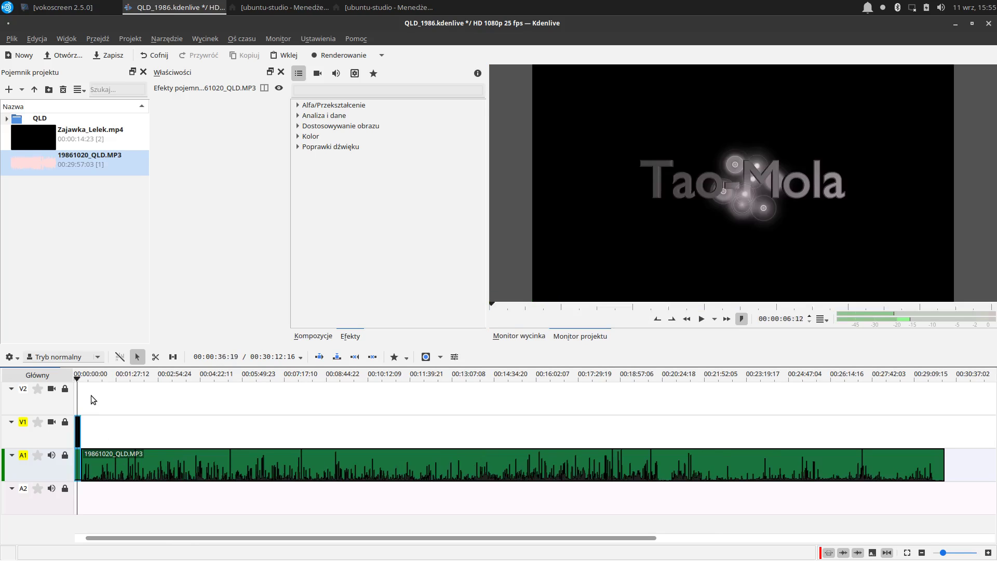
key(Left)
key(Left)
key(Left)
key(Left)
key(Left)
key(Left)
key(Left)
key(Left)
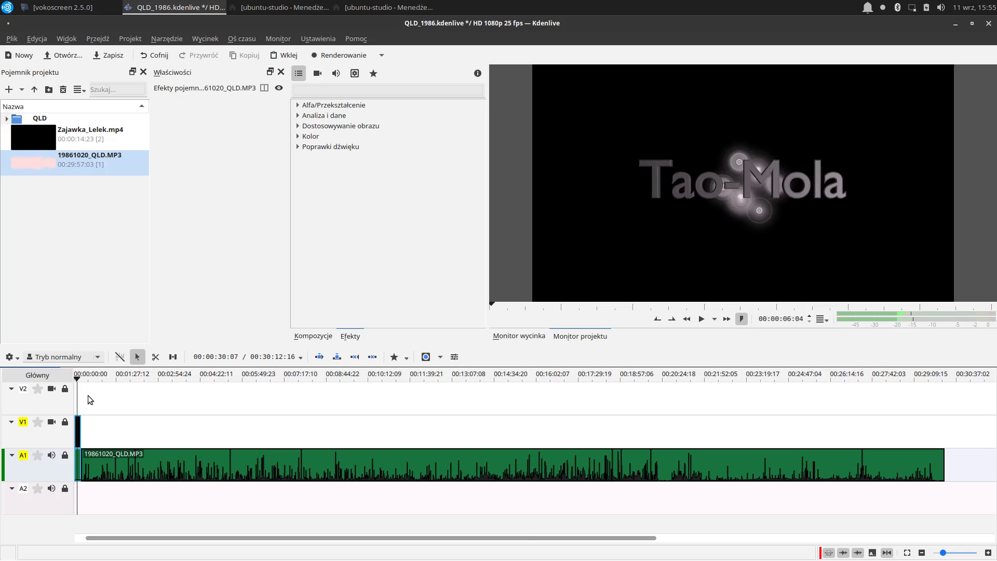
ctrl+scroll(88, 395, up, 1)
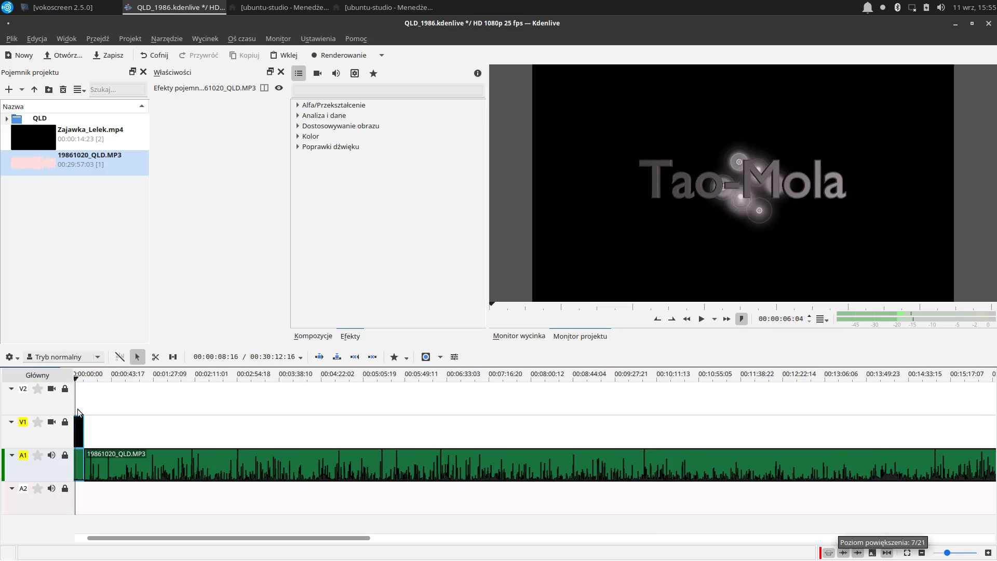
key(Right)
key(Right)
key(Right)
key(Right)
key(Right)
key(Right)
key(Right)
key(Right)
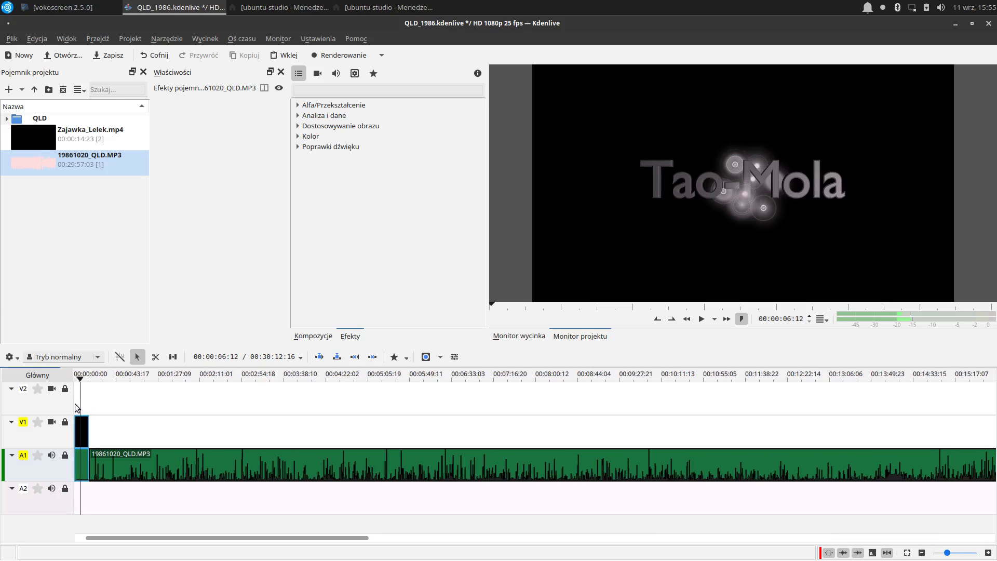
click(76, 403)
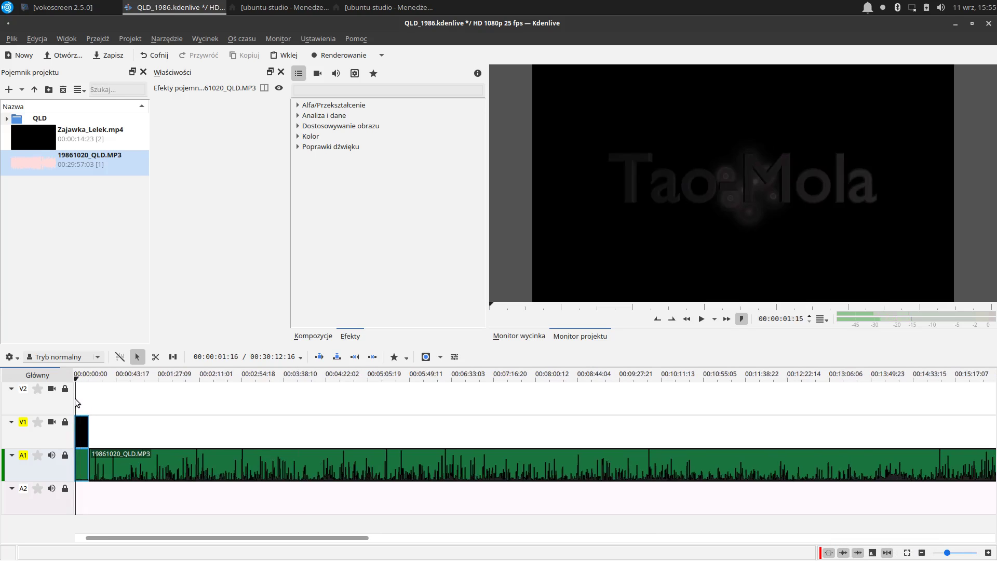
- Expand the QLD bin folder to browse its photos and play the timeline from within the intro clip
click(7, 120)
key(space)
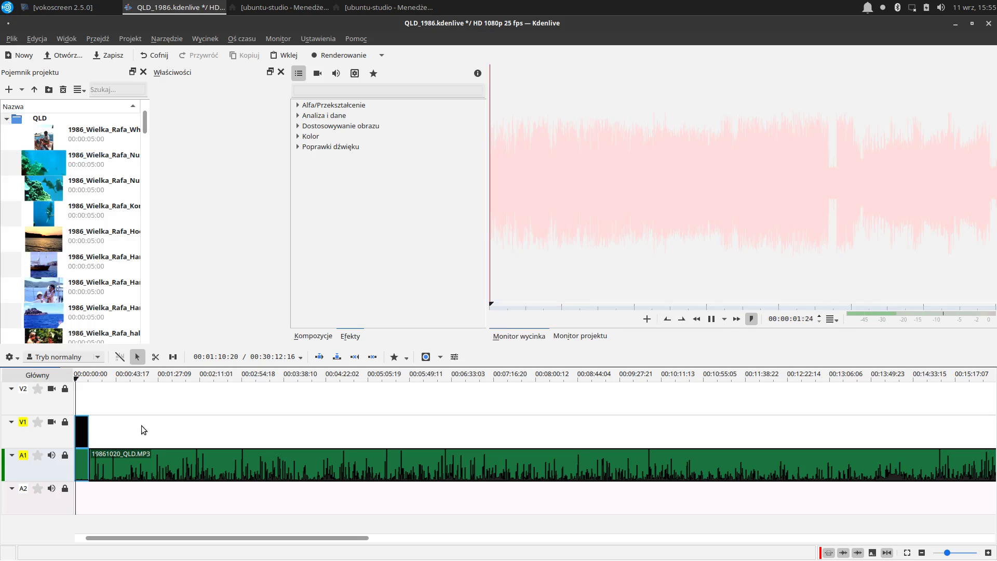
click(80, 397)
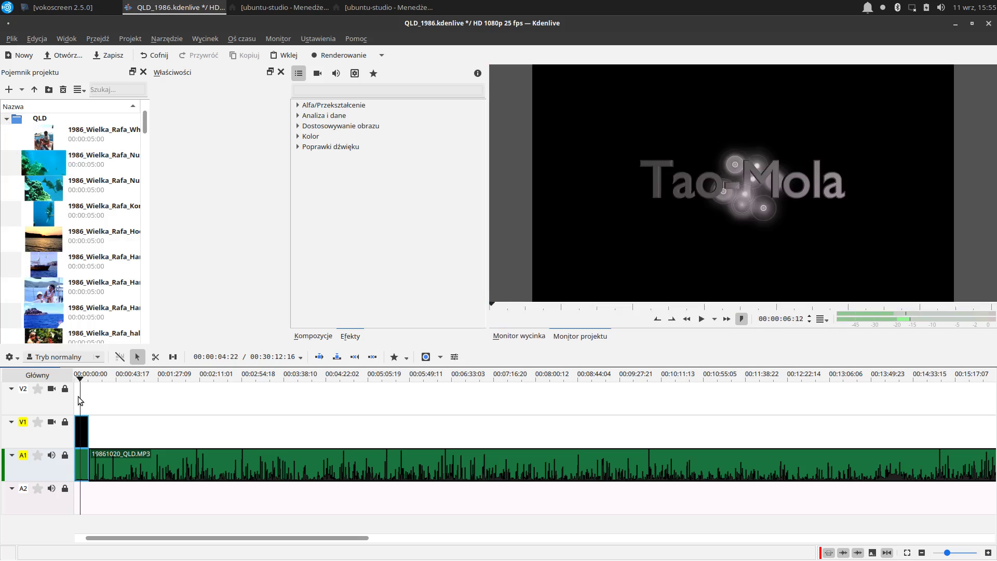
key(space)
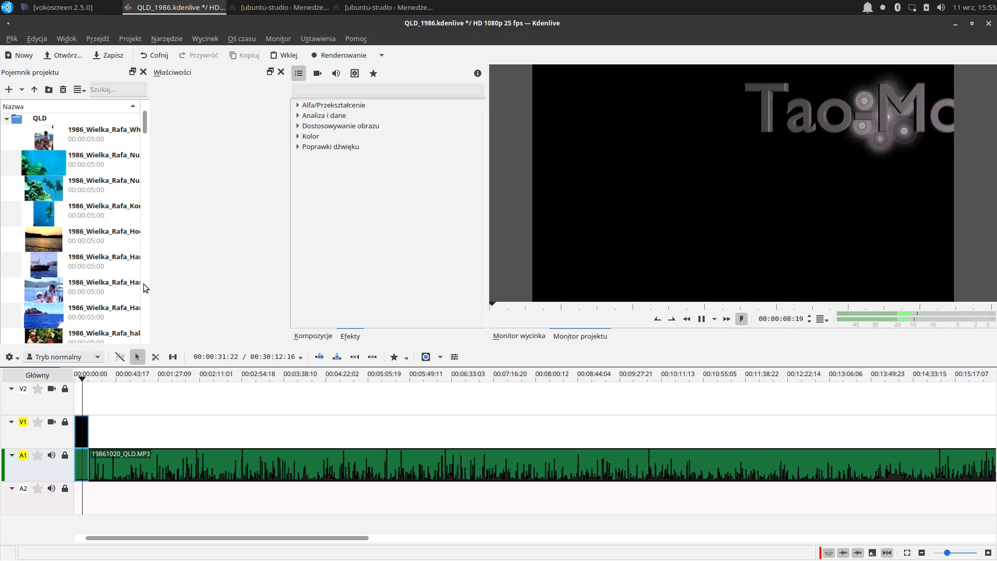
drag(147, 127, 147, 155)
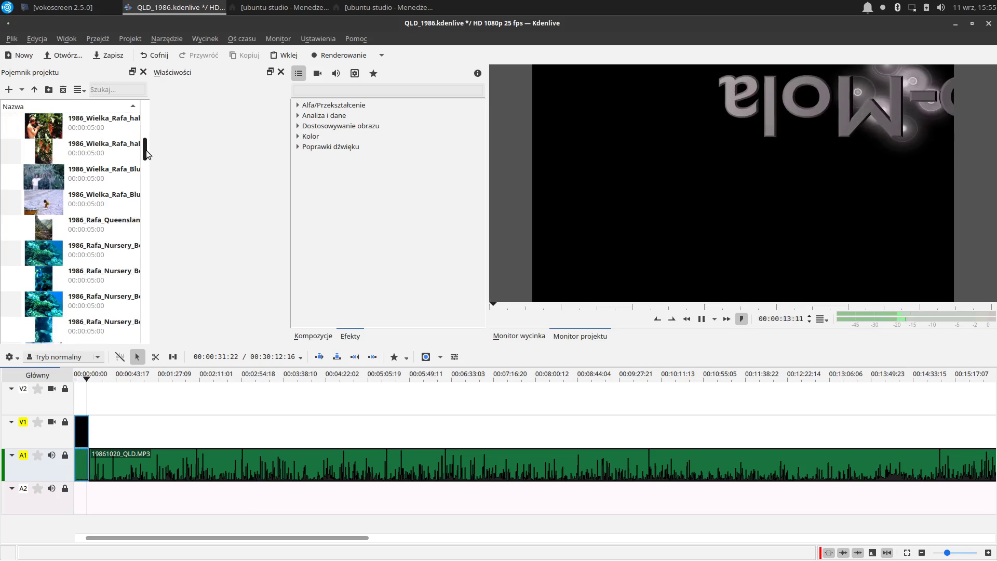
- Create a title clip containing the text "Queensland 1986"
click(101, 41)
click(101, 41)
click(119, 44)
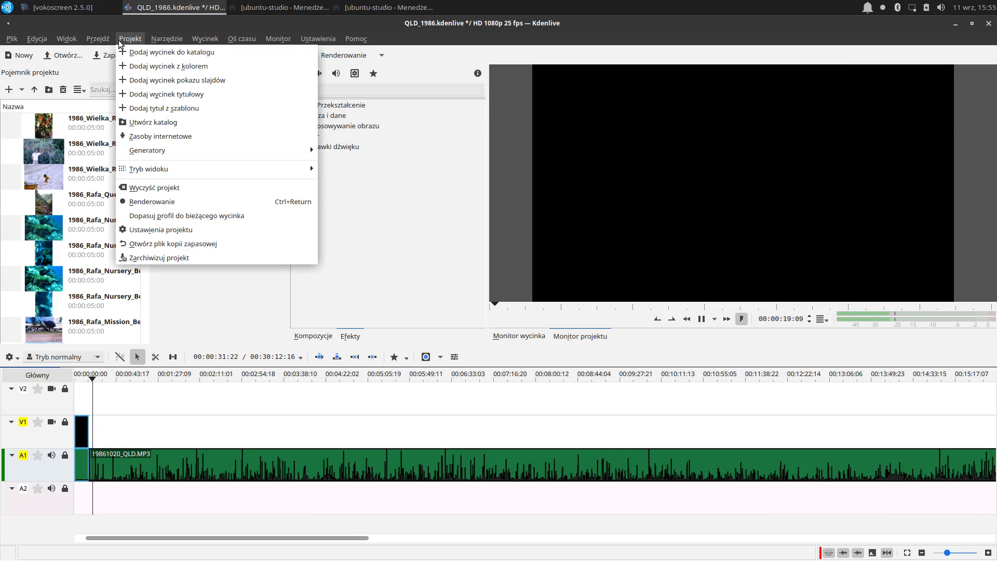
click(138, 95)
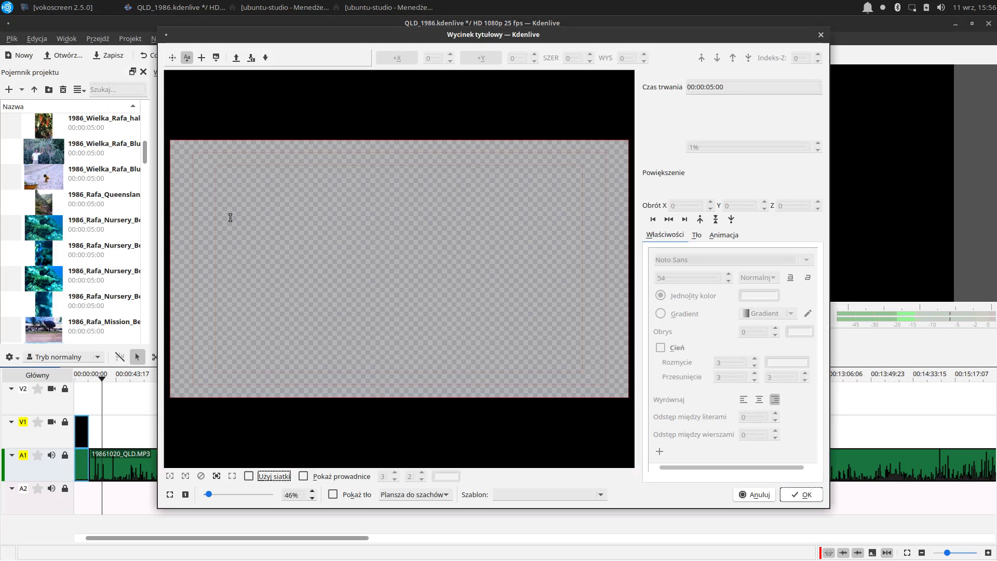
click(225, 272)
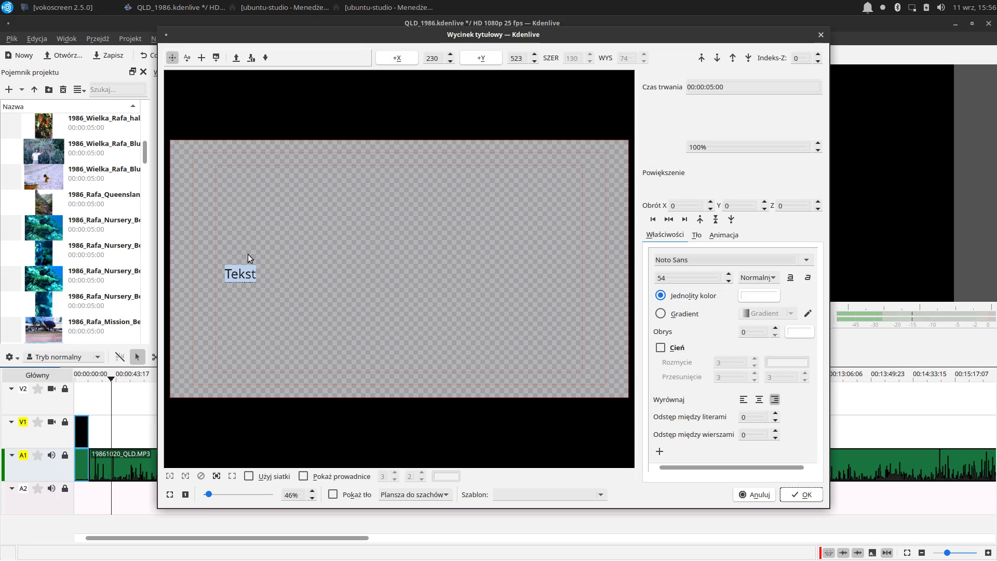
text(Q)
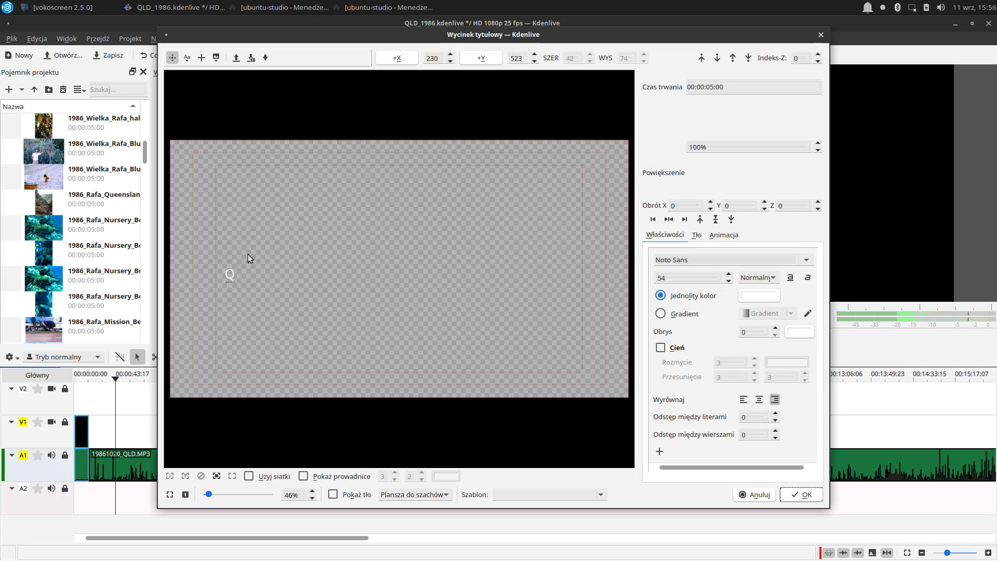
text(ueensland)
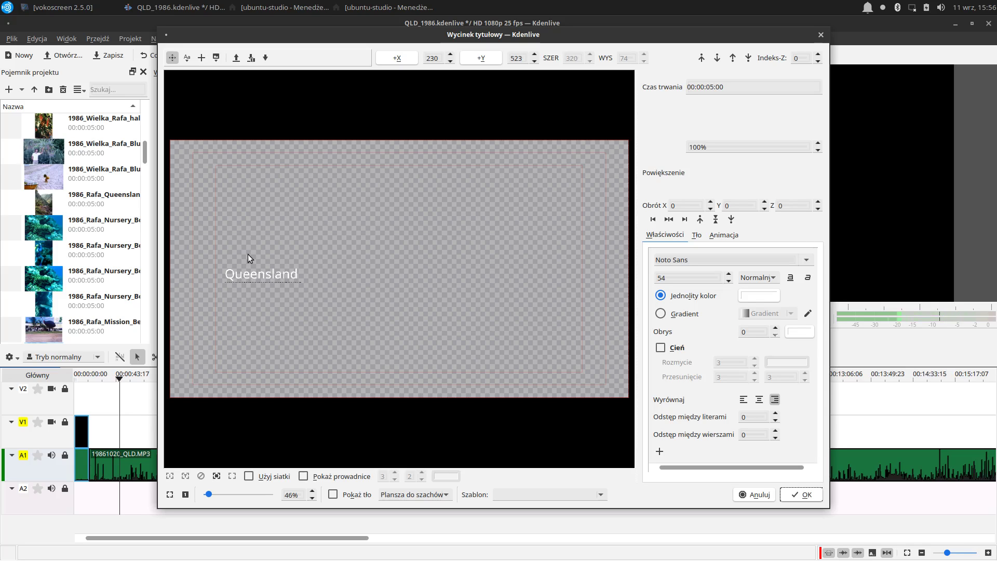
text( 19)
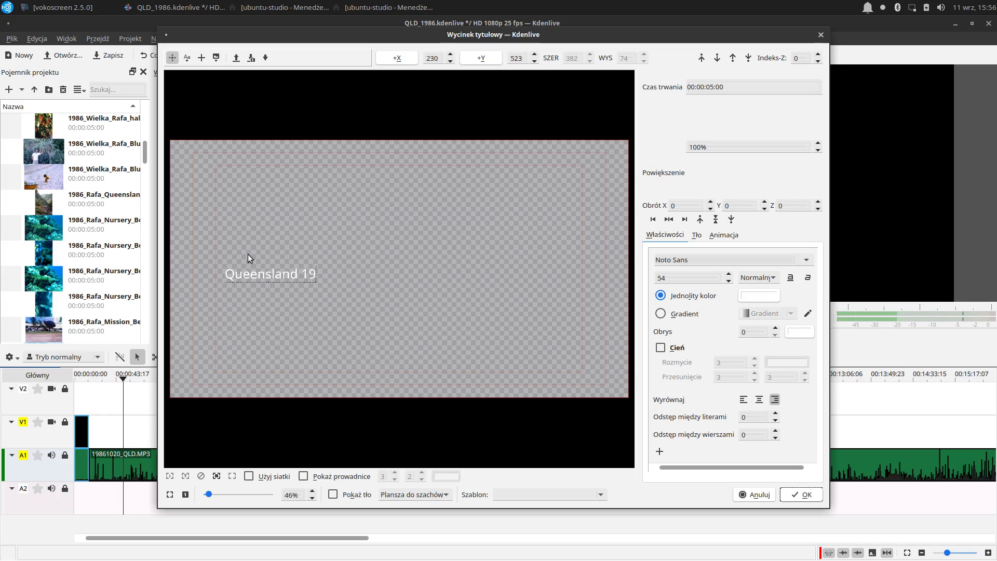
text(86)
- Set the title's font size to 154, move the text to X 250, Y 640, and accept the title clip
click(660, 281)
text(1)
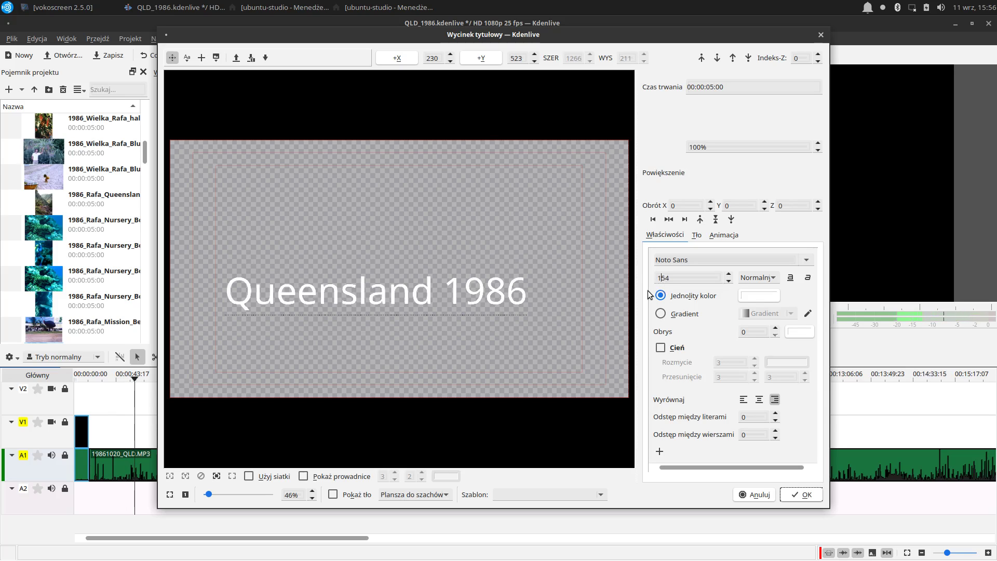
double_click(398, 310)
key(shift+End)
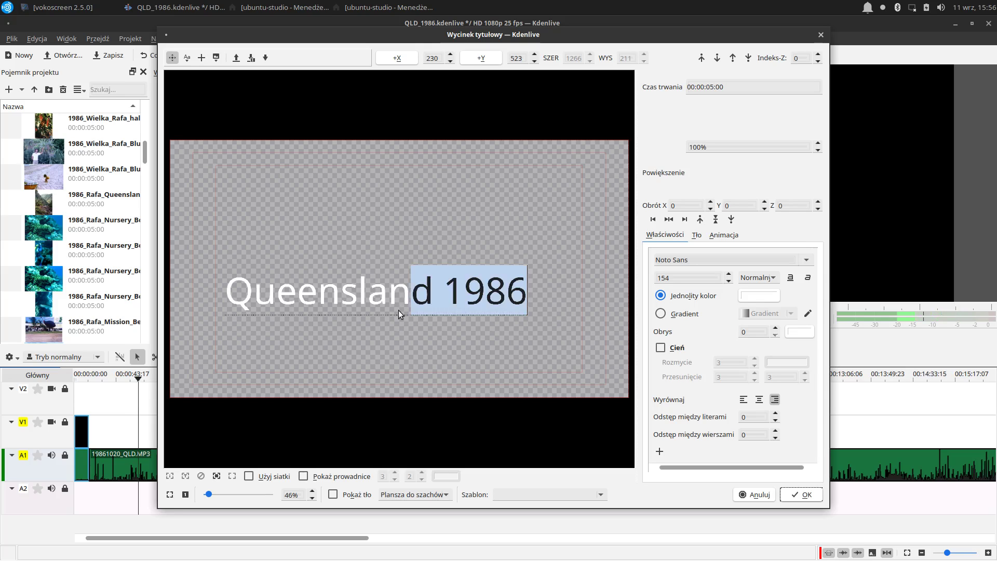
key(Escape)
drag(354, 289, 361, 323)
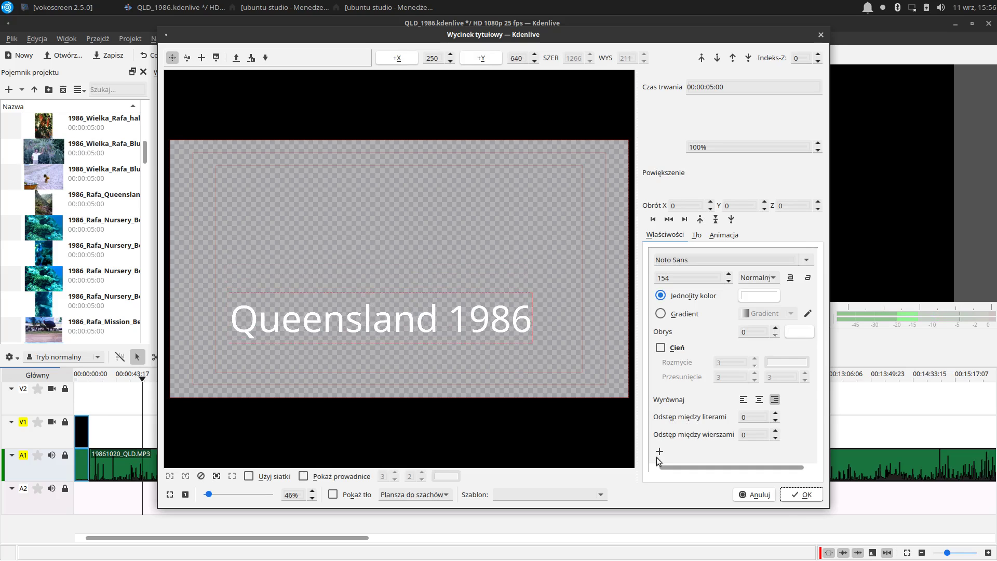
click(801, 496)
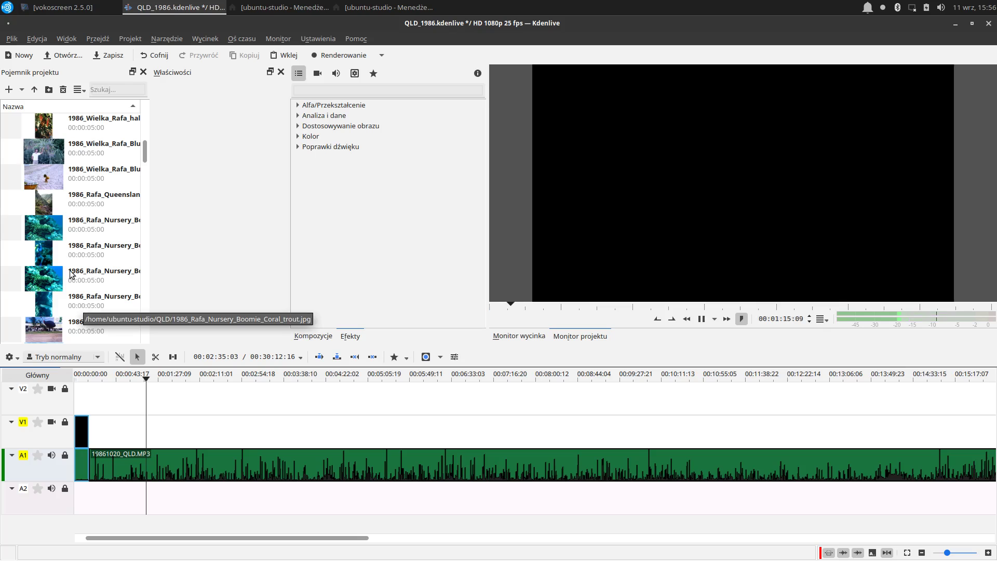
- Place the Queensland 1986 title clip on video track V1 directly after the intro clip
drag(145, 140, 145, 330)
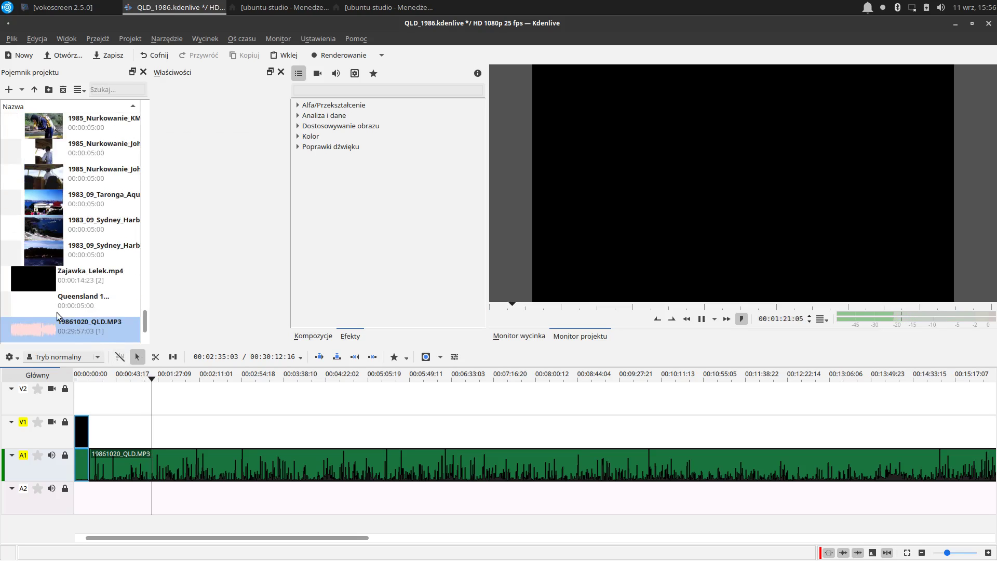
drag(23, 301, 95, 436)
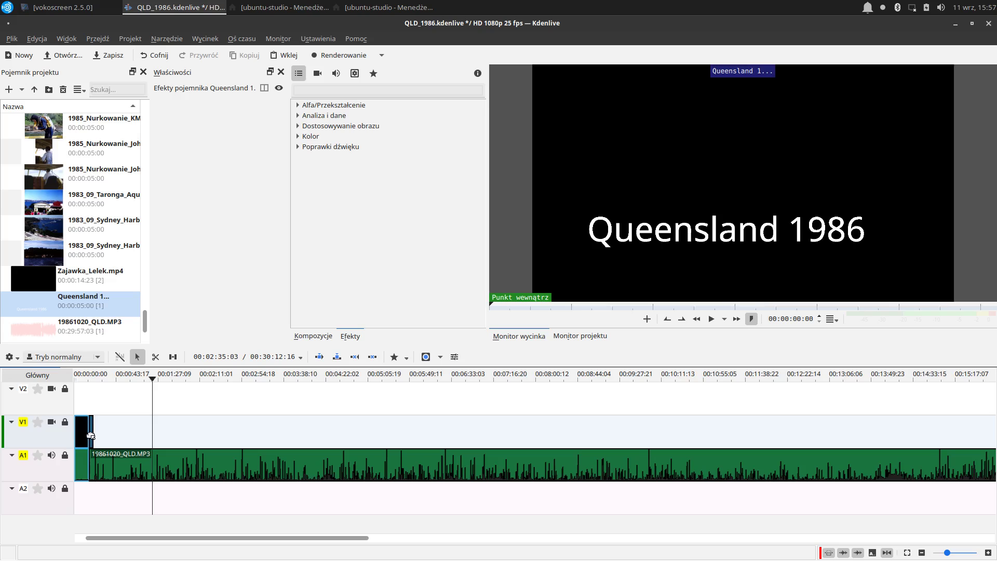
- Play the timeline and extend the Queensland 1986 title clip on V1 so it ends at about 36 seconds
key(space)
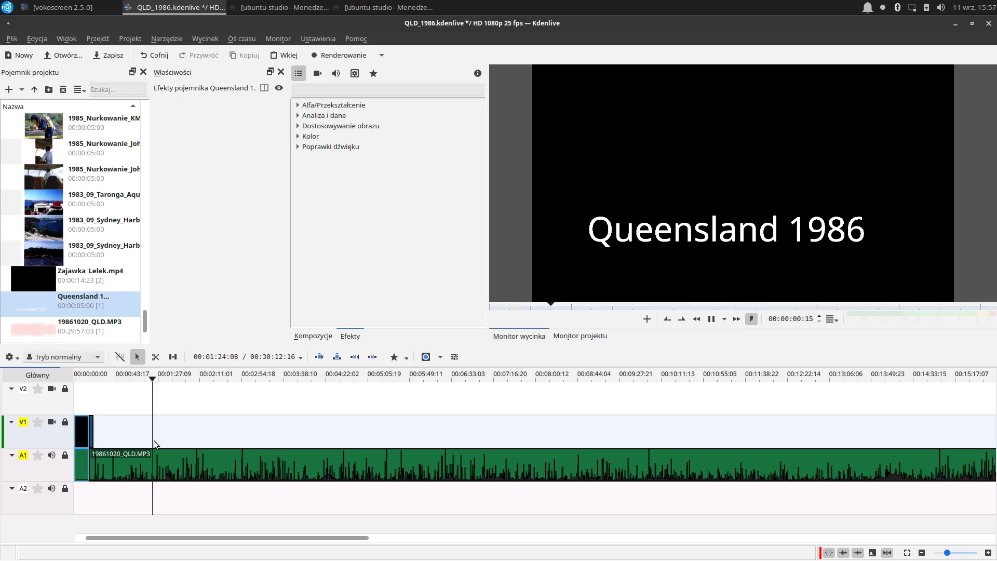
click(154, 443)
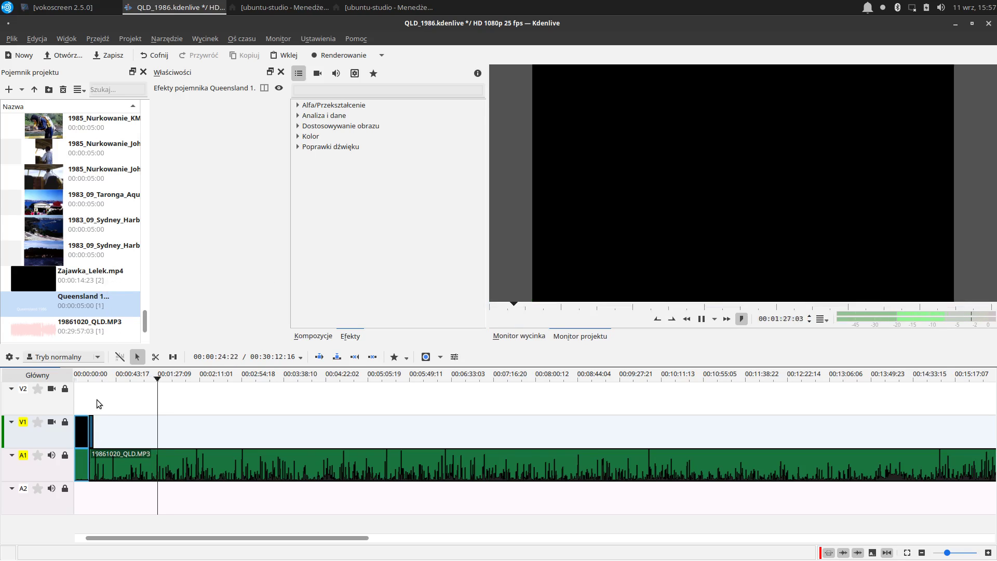
drag(93, 424, 110, 434)
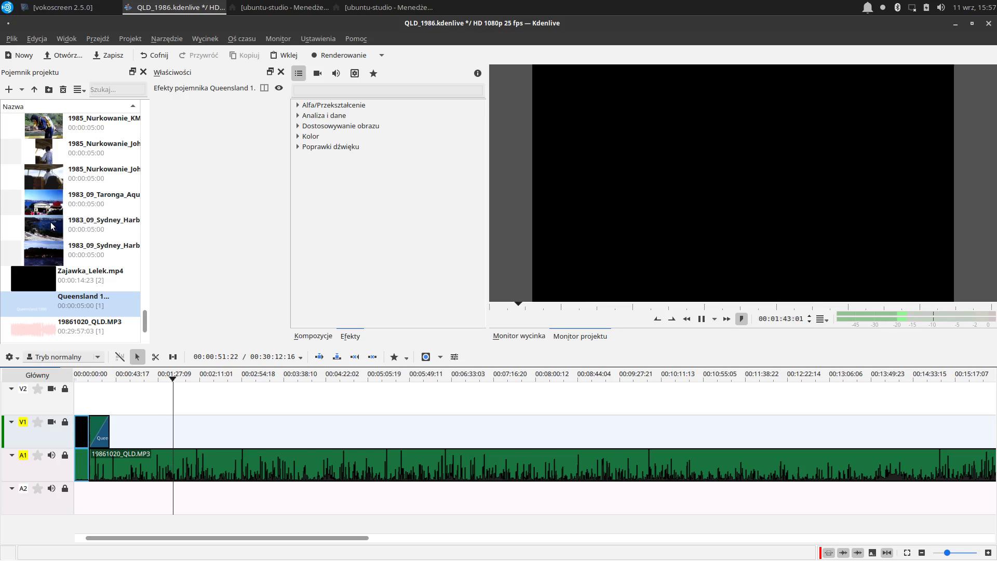
- Browse the 1986 photos in the project bin and widen the bin to show more of the file names
drag(146, 327, 151, 253)
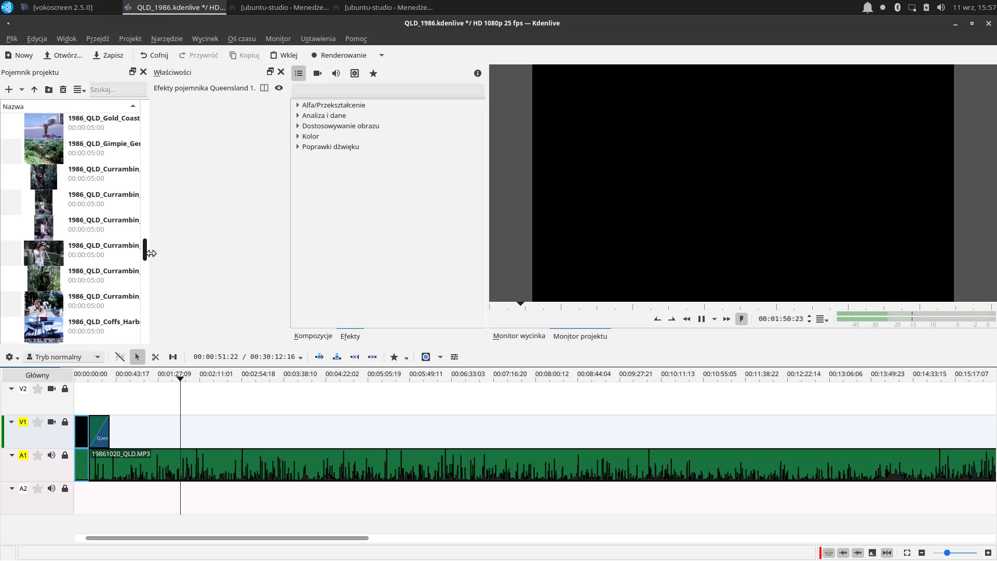
drag(151, 253, 158, 180)
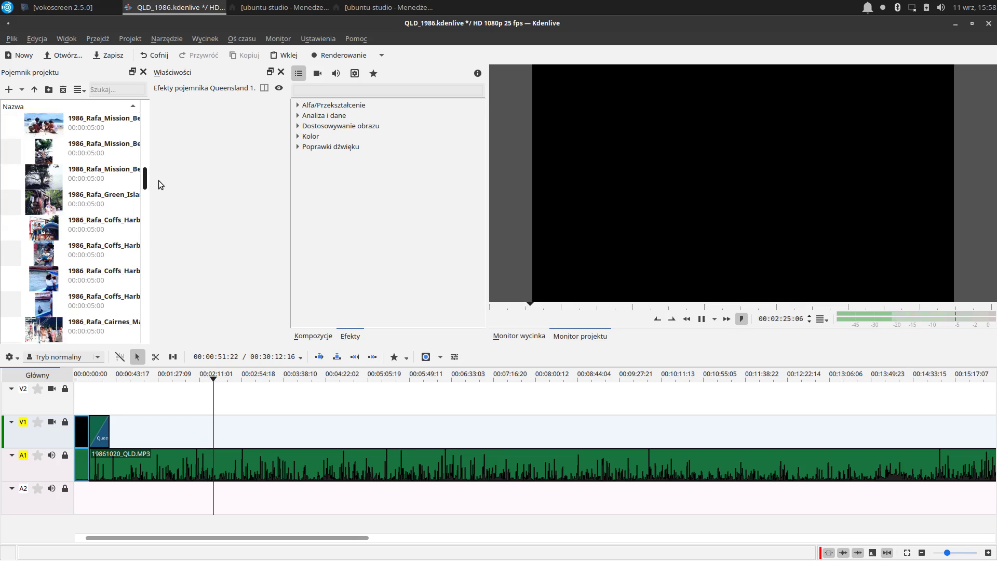
drag(158, 180, 164, 243)
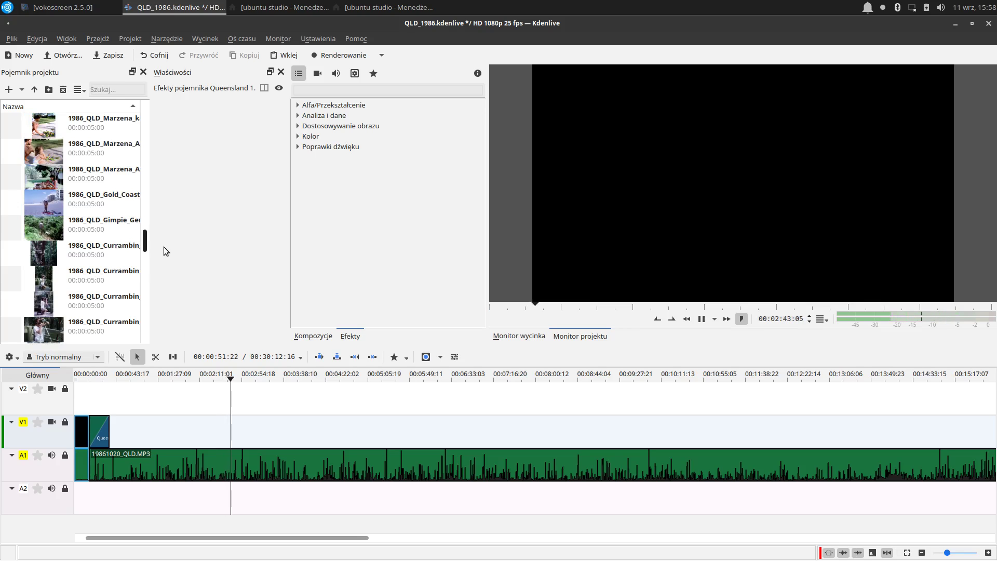
drag(152, 262, 202, 261)
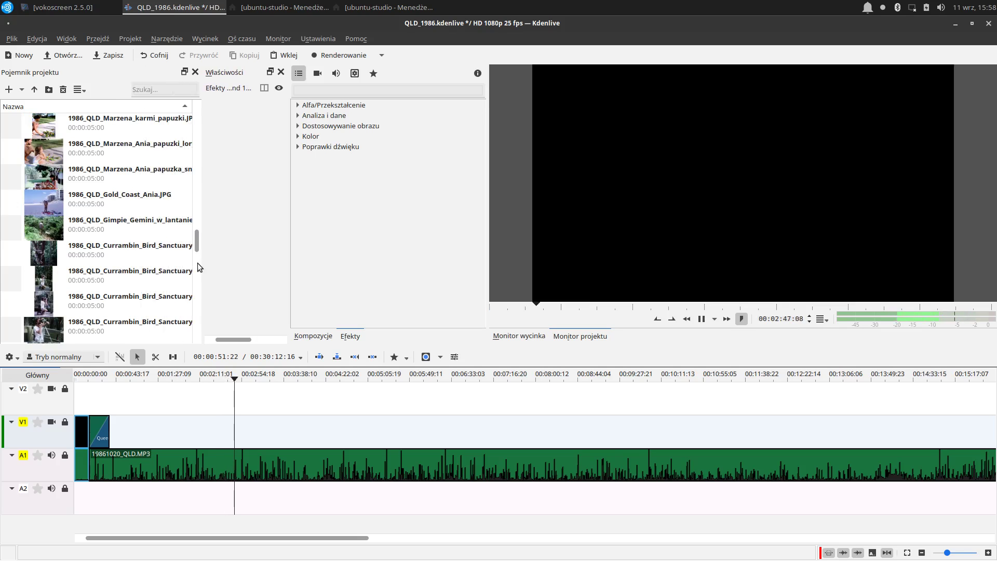
- Look through the Queensland photos in the bin, preview the Currambin Bird Sanctuary koala photo, and stop timeline playback
scroll(156, 266, down, 3)
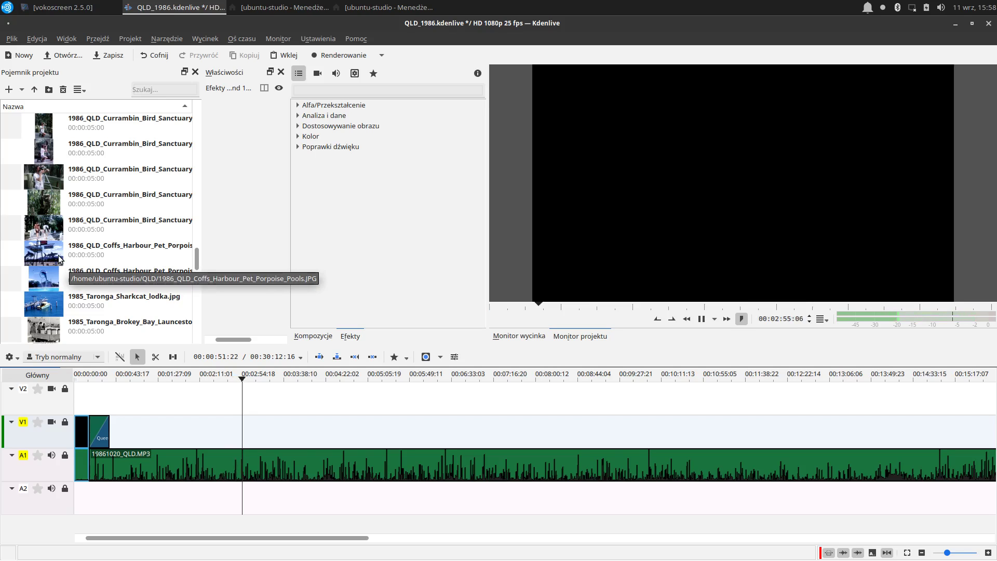
scroll(58, 254, down, 1)
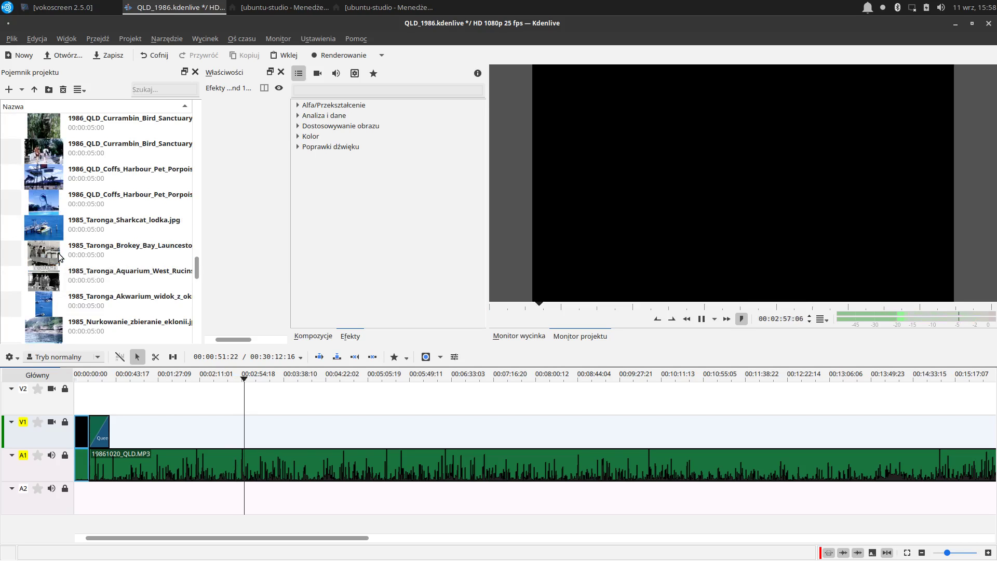
scroll(58, 253, down, 1)
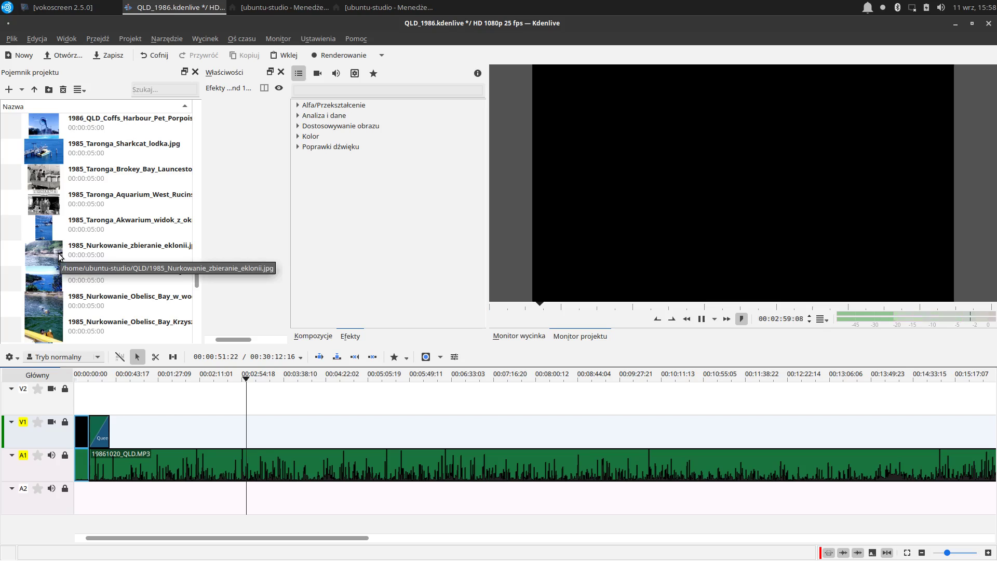
scroll(58, 254, down, 2)
scroll(58, 253, down, 1)
scroll(58, 253, down, 2)
scroll(57, 254, up, 2)
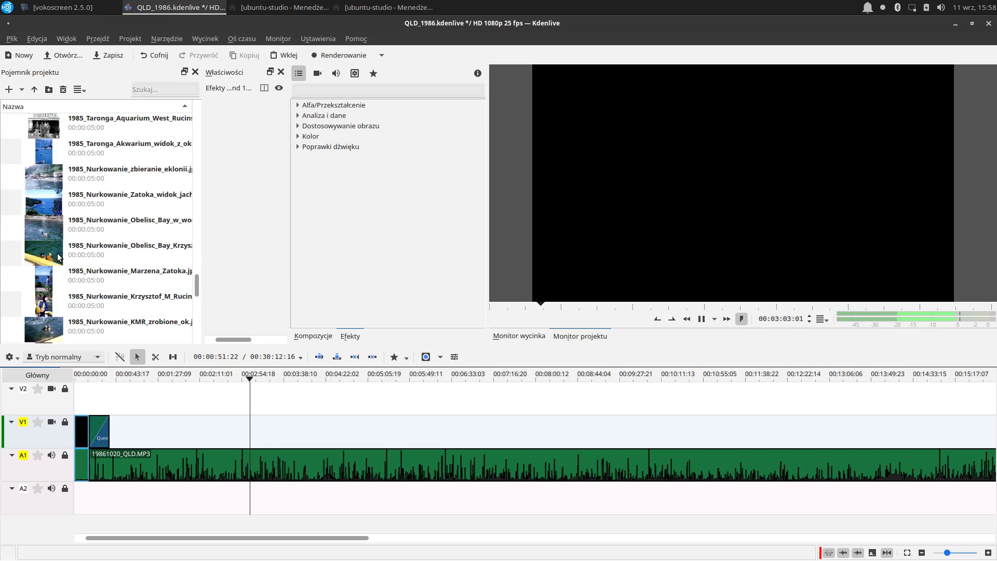
scroll(57, 253, up, 1)
scroll(57, 254, up, 1)
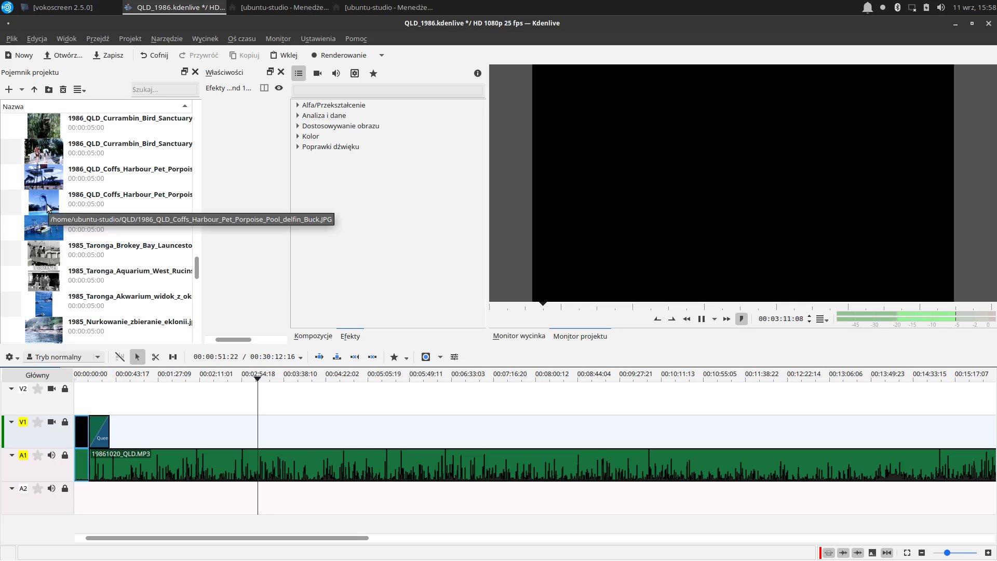
scroll(47, 208, up, 2)
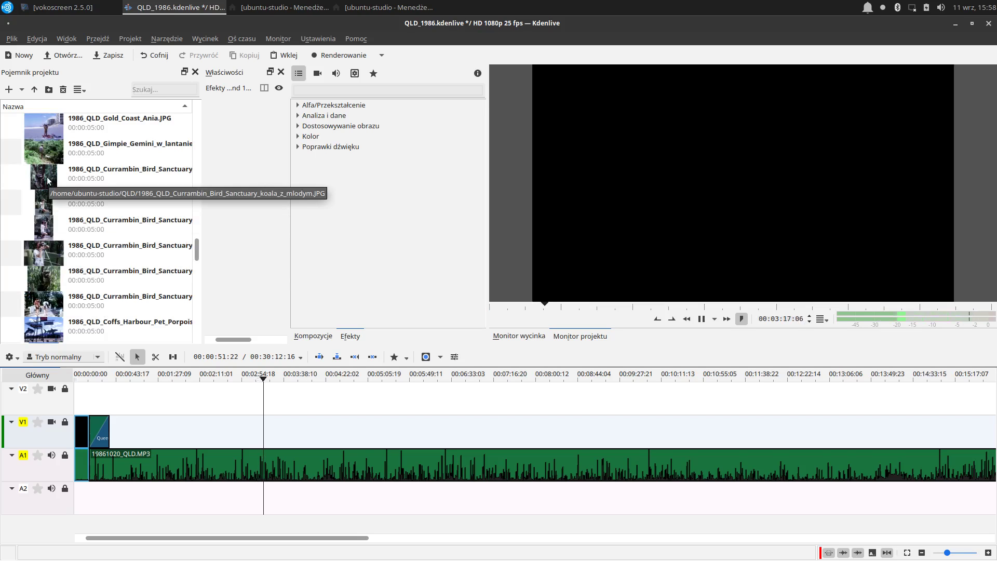
click(48, 180)
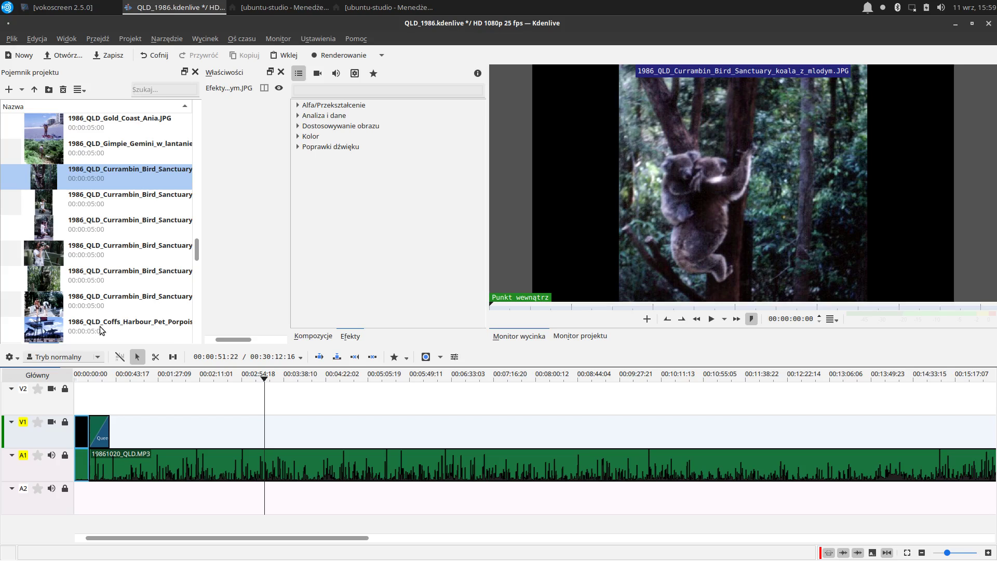
click(263, 428)
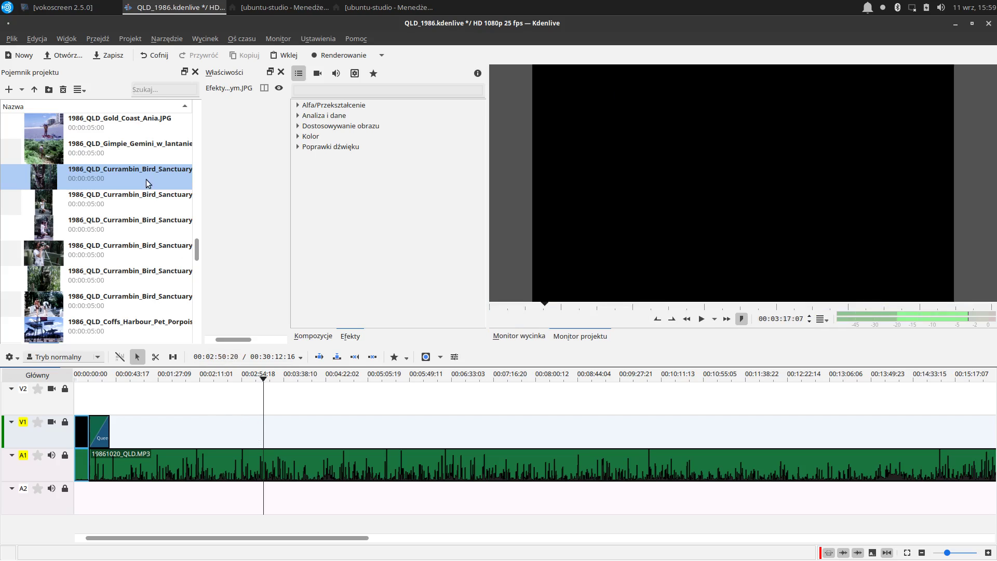
- Create a title clip with the text "Currambin Sanctuary" and move the text to about X 132, Y 764
click(125, 43)
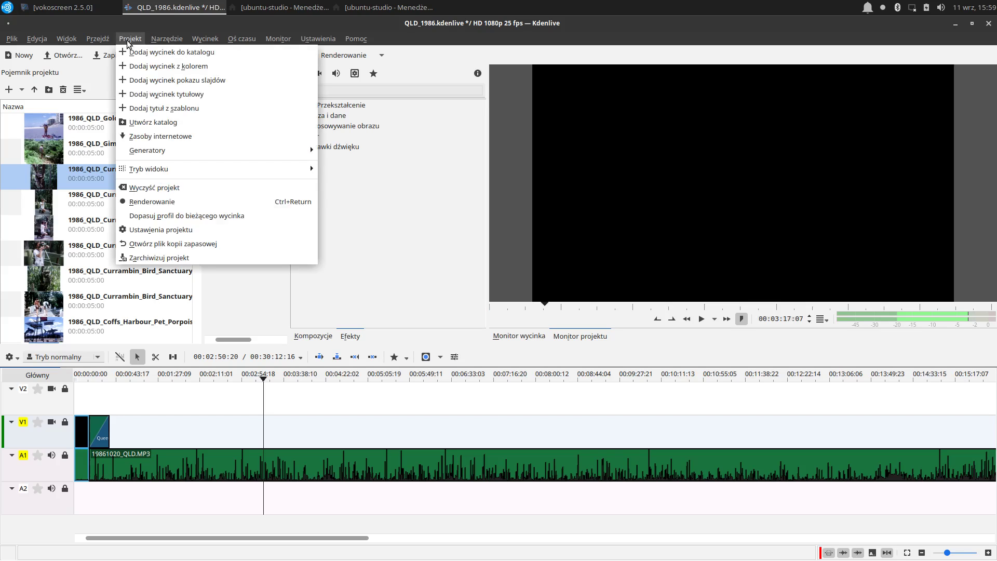
click(154, 94)
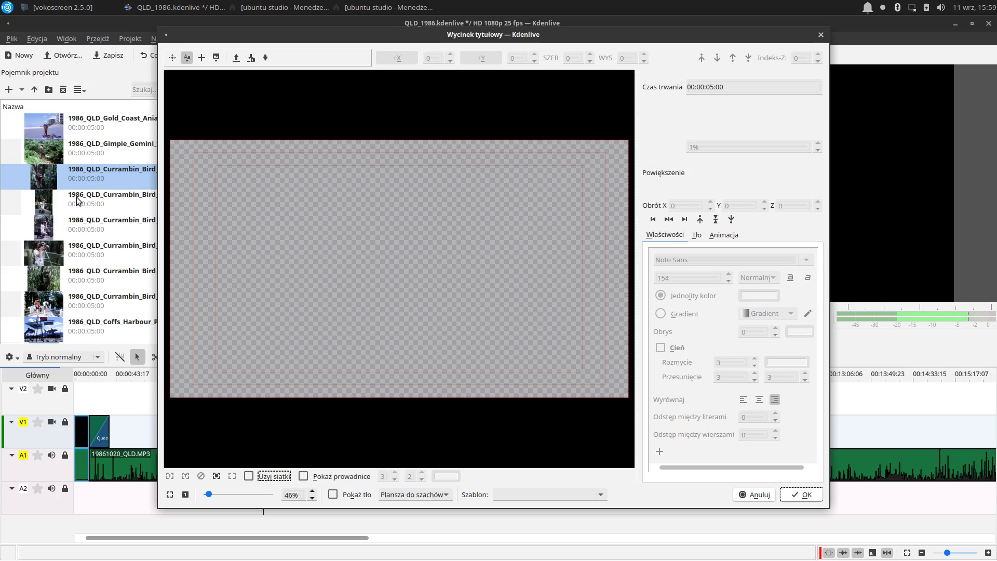
click(211, 323)
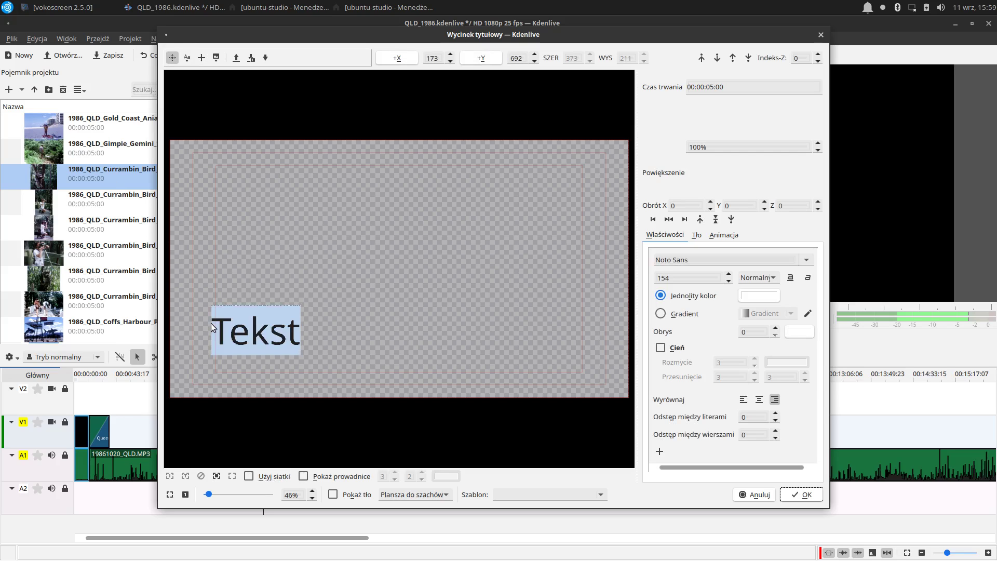
text(C)
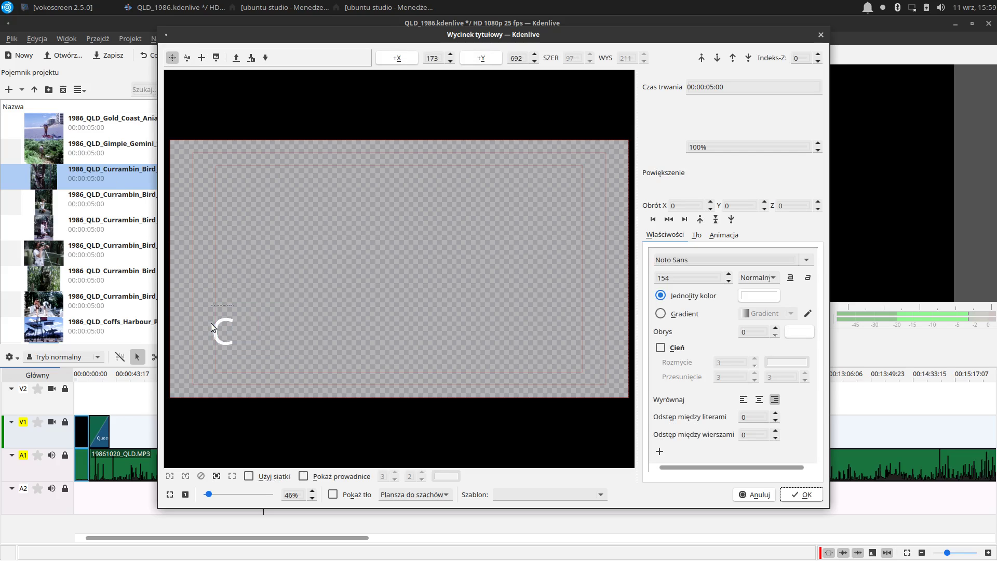
text(urram)
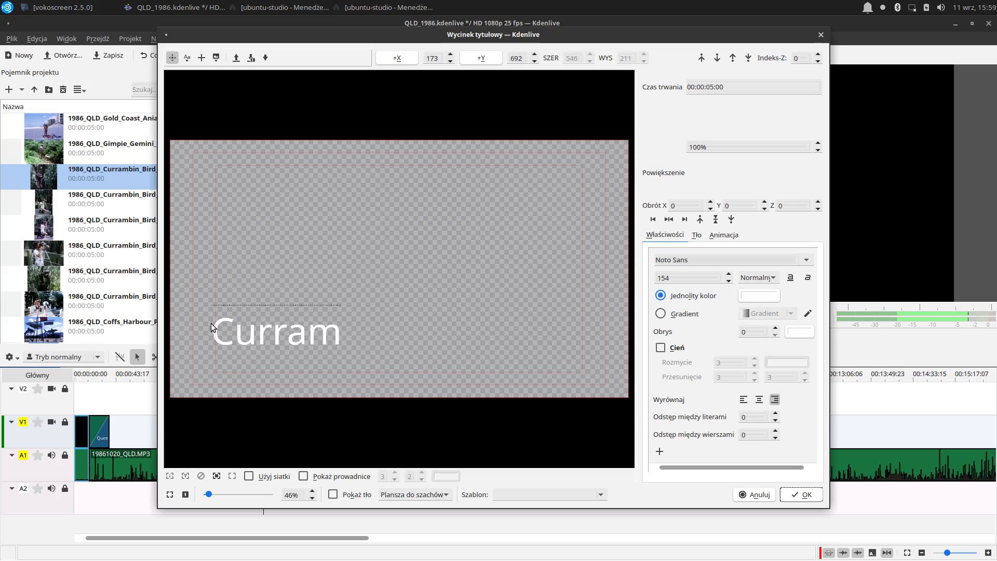
text(bin)
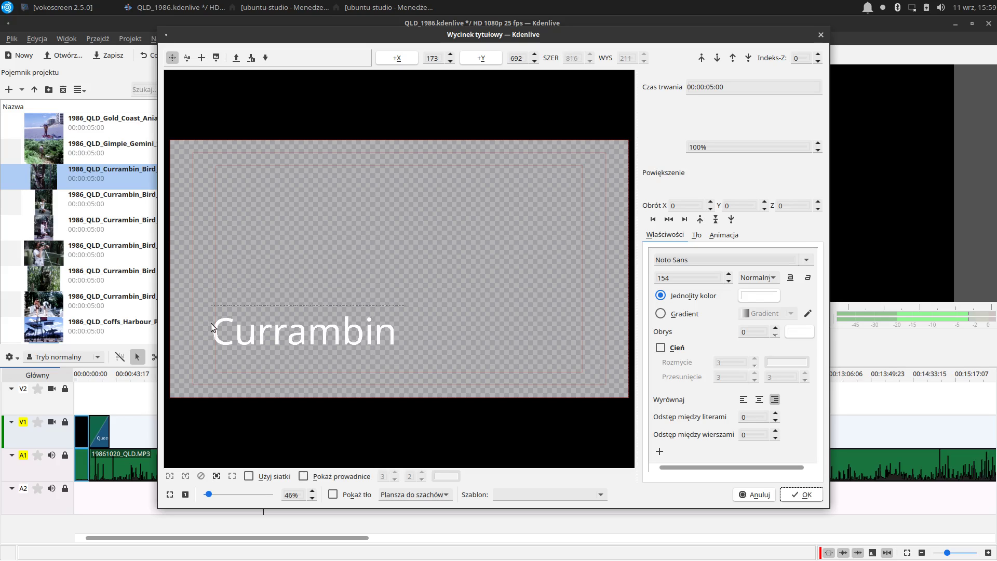
text( Sant)
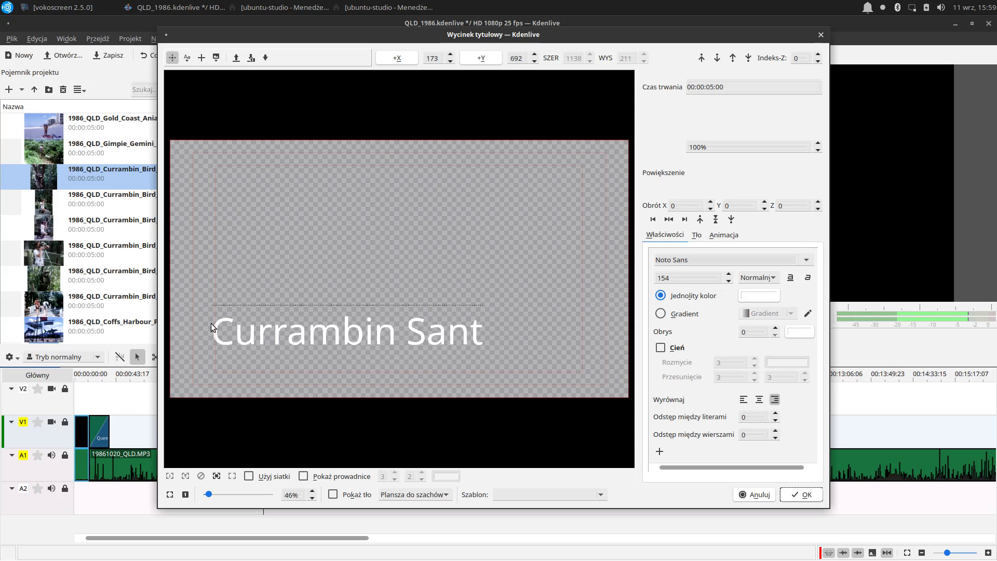
key(BackSpace)
text(ctuary)
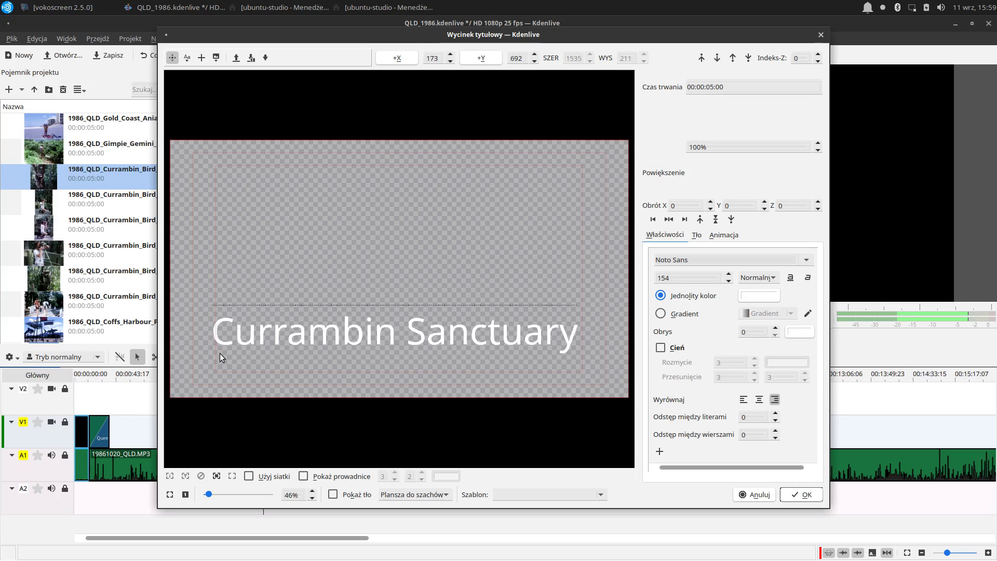
click(230, 375)
drag(245, 344, 235, 359)
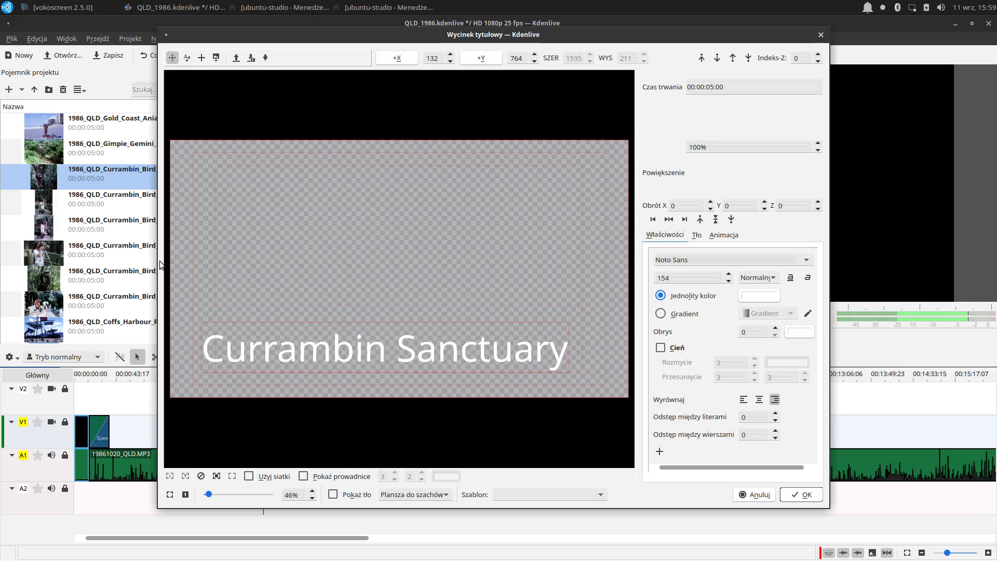
- Add the first listed Currambin Bird Sanctuary photo from the QLD folder to the title's canvas and accept the title clip
click(214, 58)
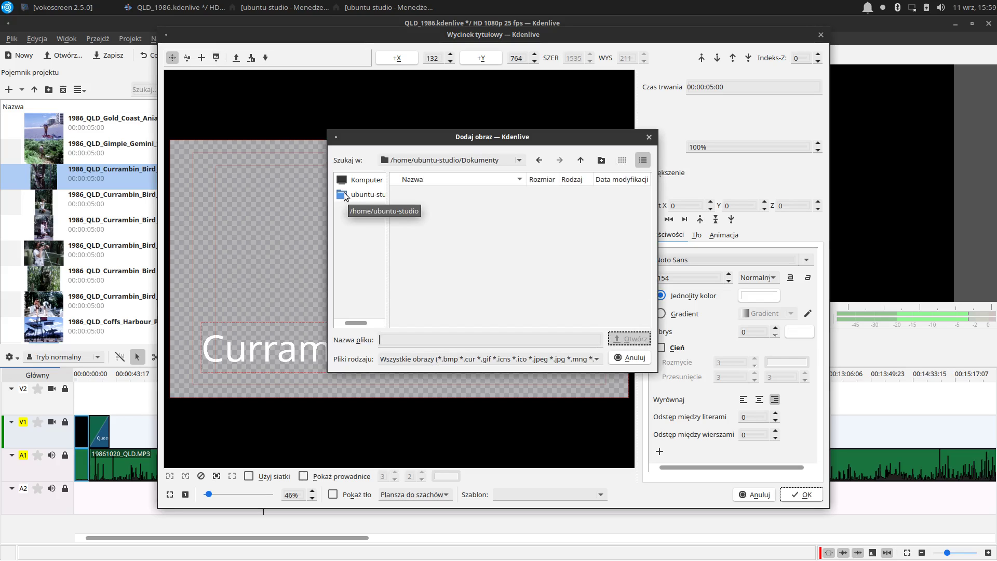
click(345, 194)
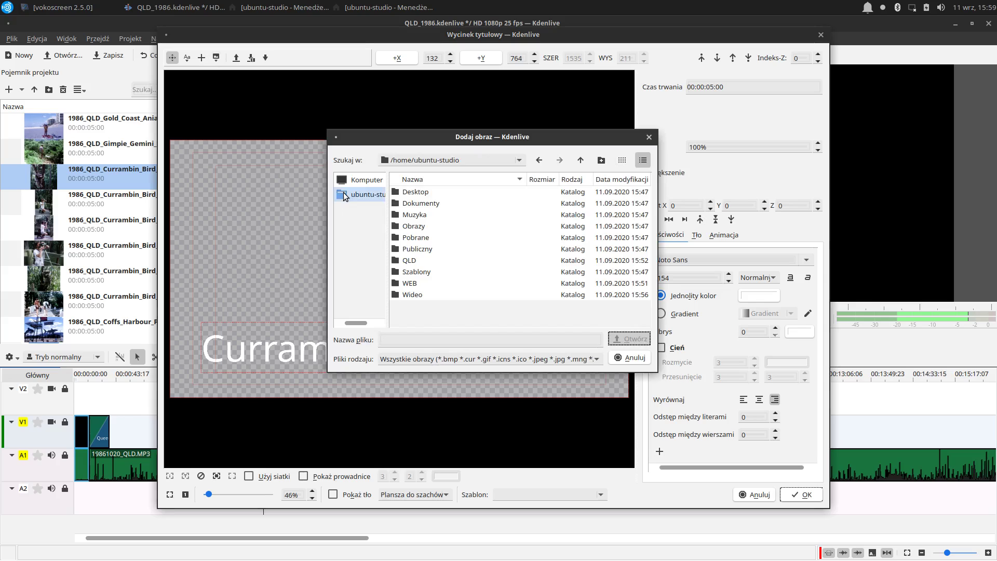
double_click(397, 263)
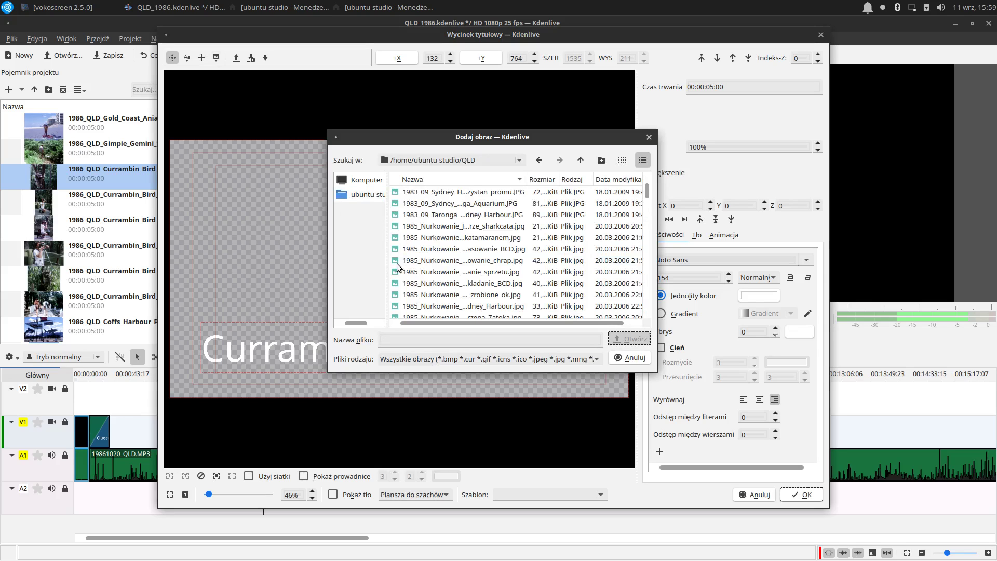
scroll(400, 266, down, 3)
scroll(403, 267, down, 2)
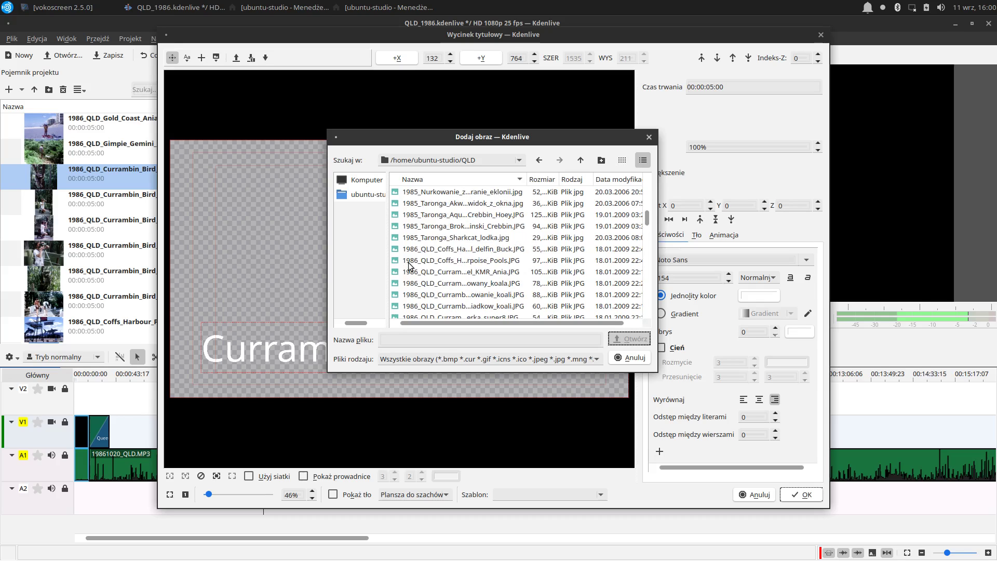
scroll(409, 266, down, 1)
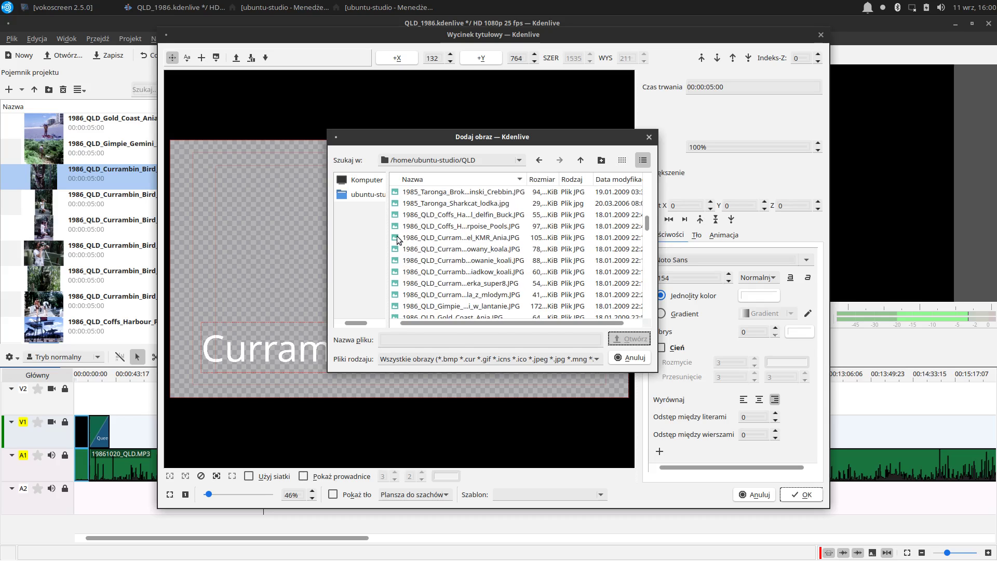
click(407, 240)
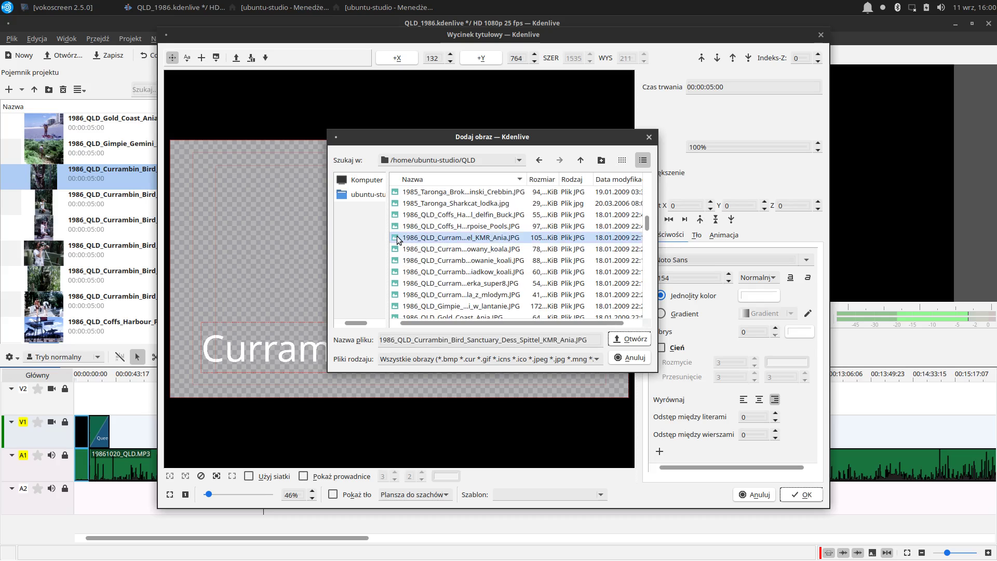
click(623, 339)
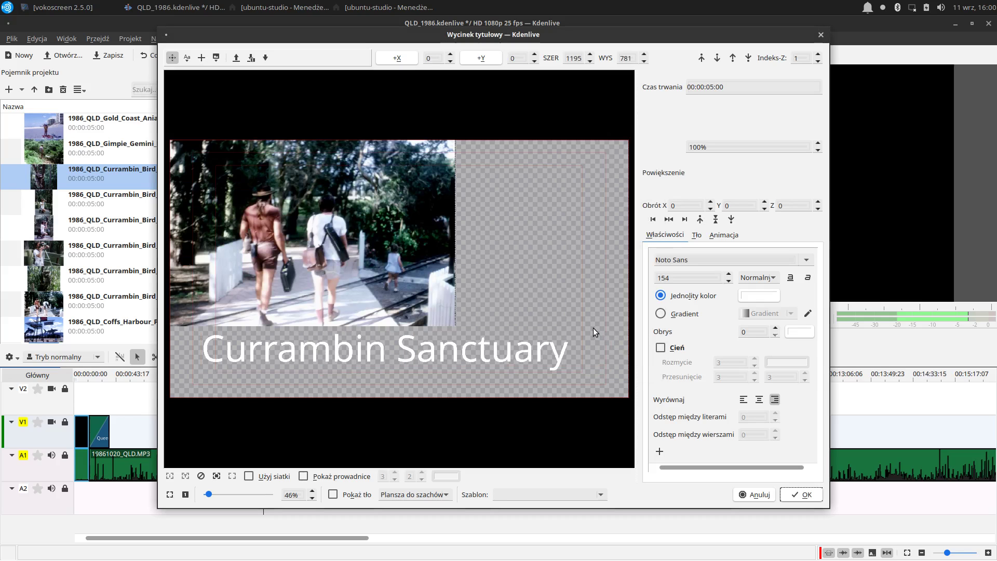
click(804, 494)
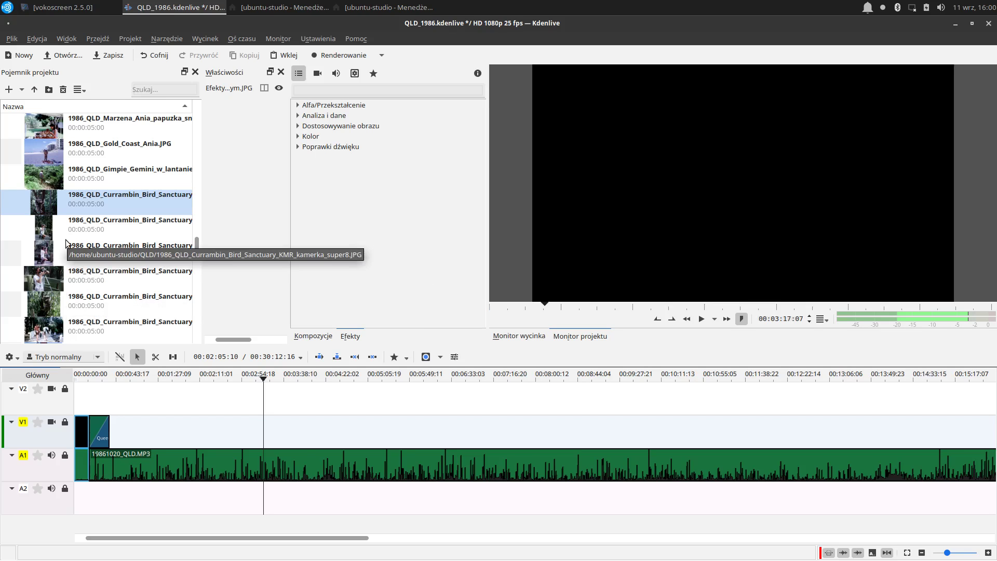
- Find the Currambin Sanctuary title clip in the project bin, place it on track V1 and move it closer to the opening Queensland title
scroll(65, 239, down, 10)
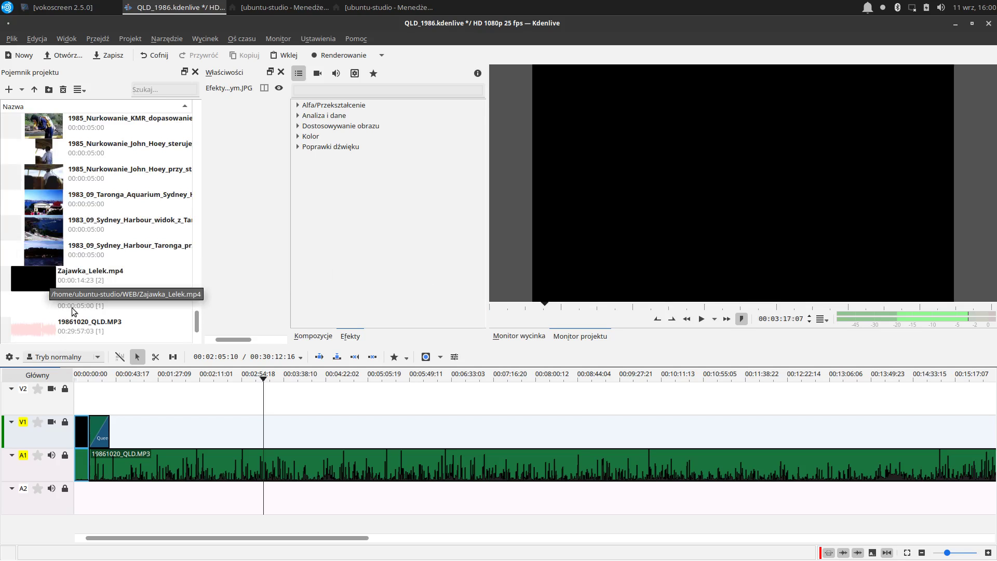
click(30, 303)
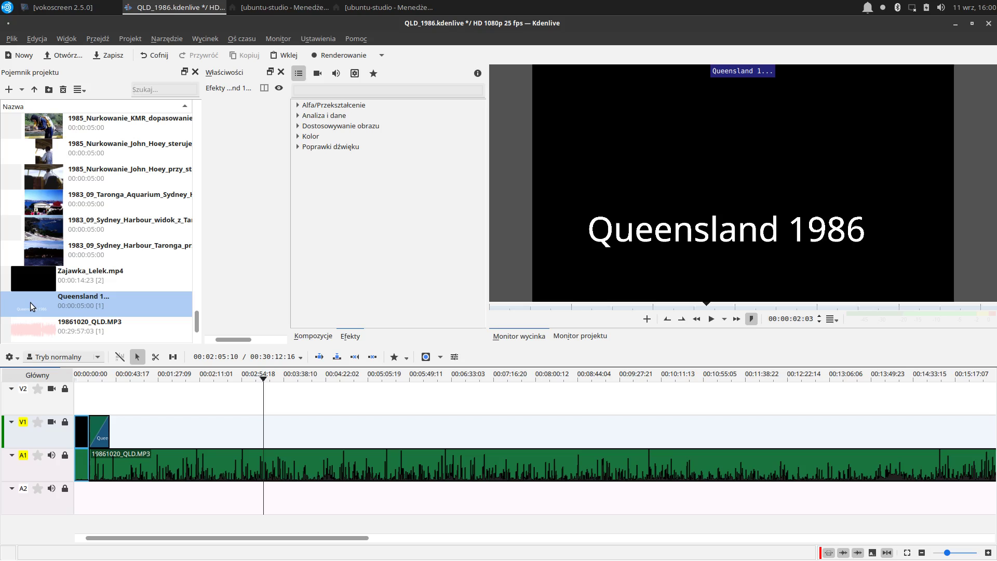
scroll(35, 301, up, 4)
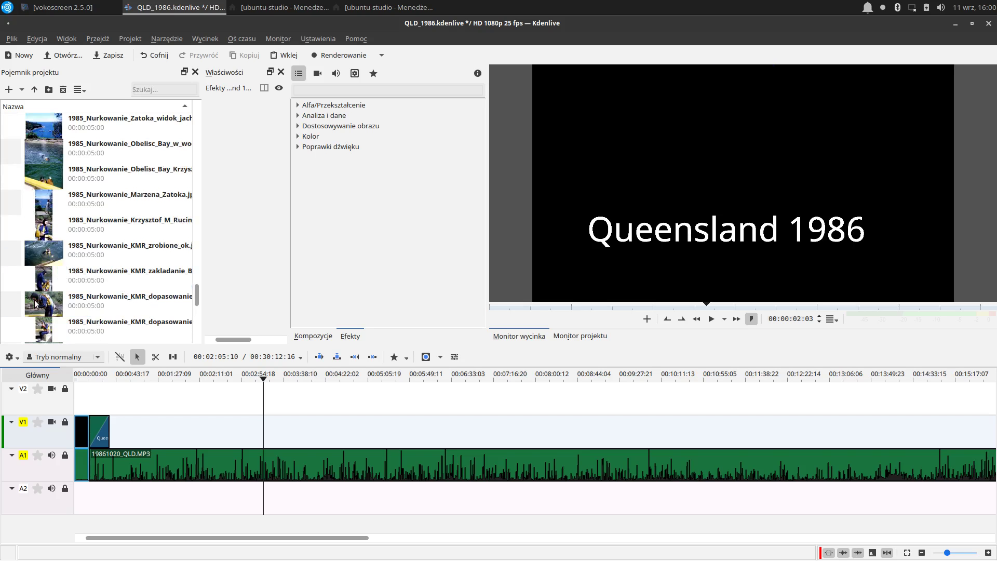
scroll(35, 302, up, 3)
scroll(35, 303, up, 8)
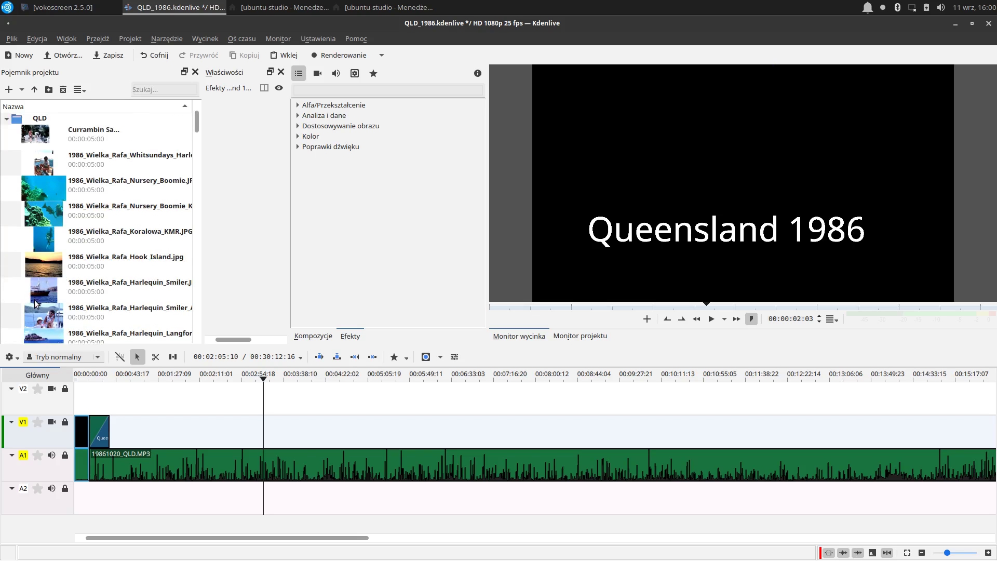
click(38, 134)
drag(37, 134, 408, 434)
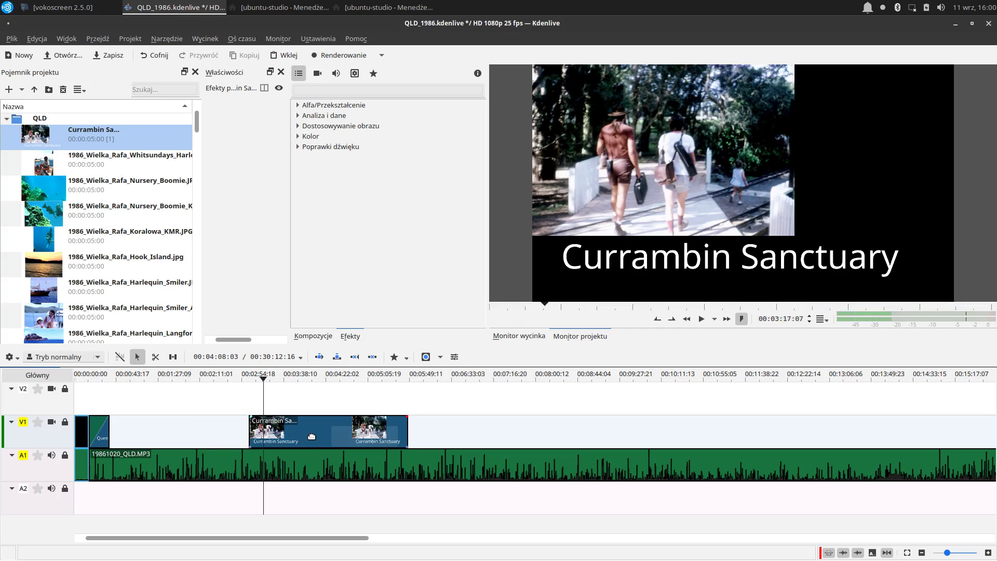
drag(312, 437, 206, 430)
- Preview several points around the Currambin Sanctuary clip and extend its end on V1 to about 00:06:43
click(133, 387)
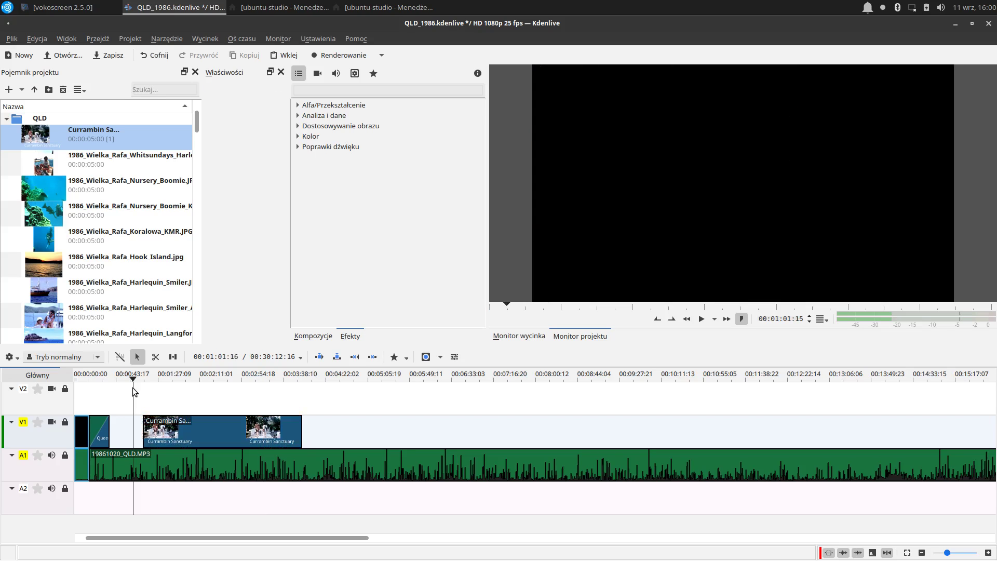
click(228, 389)
click(266, 388)
click(281, 390)
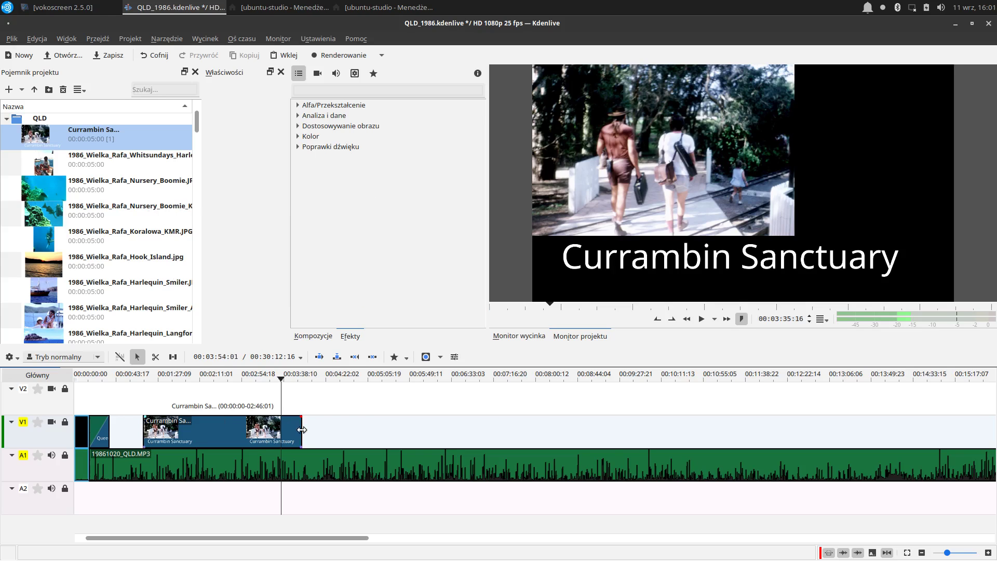
drag(302, 430, 461, 429)
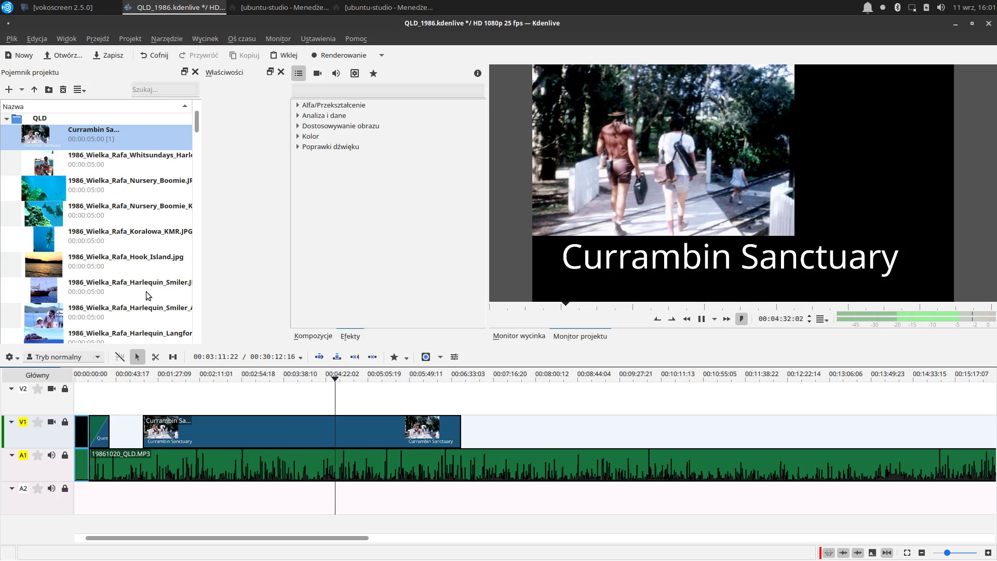
- Look through the 1986 photos in the project bin down to the Currambin Bird Sanctuary group, widening the bin for the file names
scroll(157, 241, down, 2)
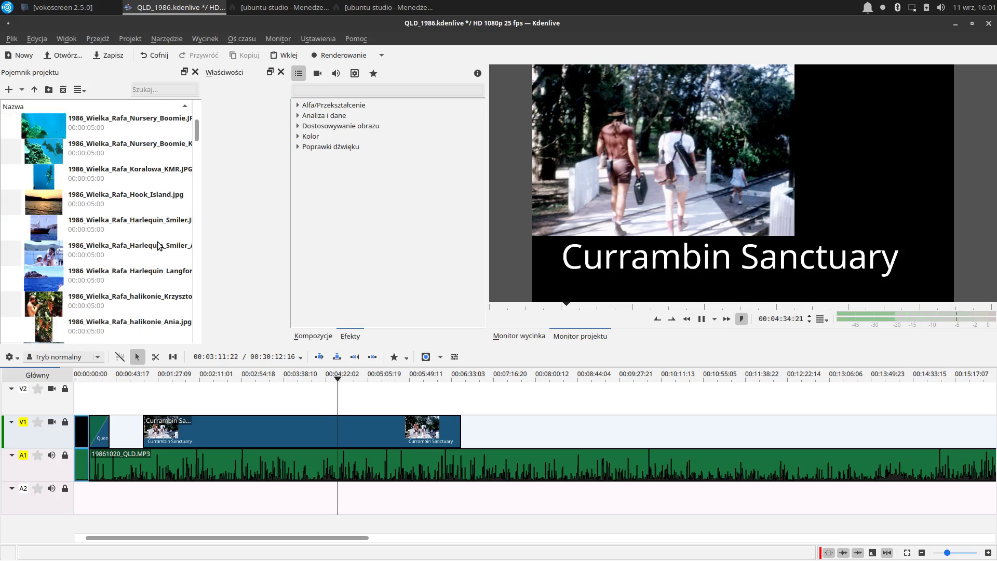
scroll(158, 245, down, 2)
scroll(158, 245, up, 2)
scroll(158, 245, up, 2)
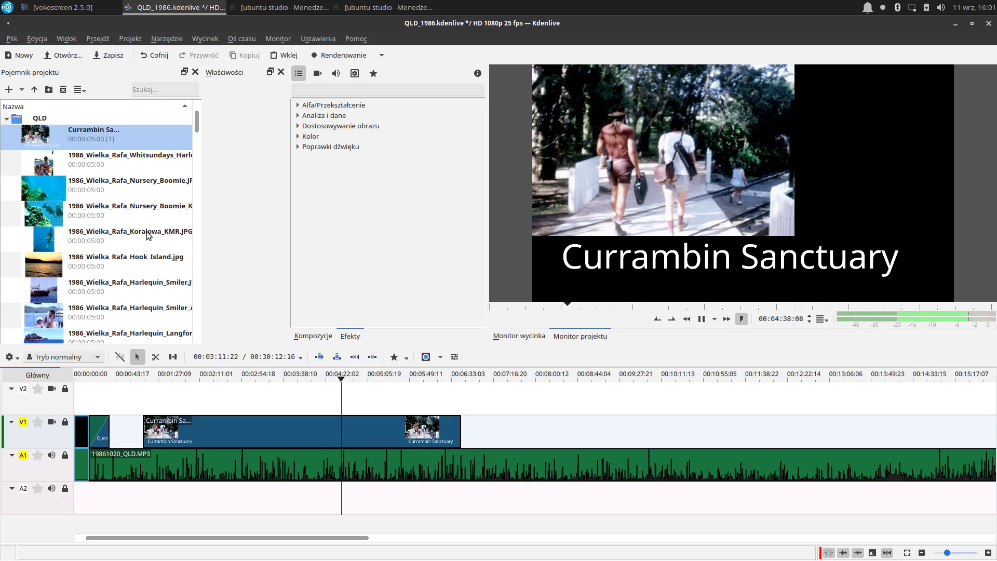
scroll(131, 224, down, 2)
scroll(131, 225, down, 4)
scroll(131, 225, down, 8)
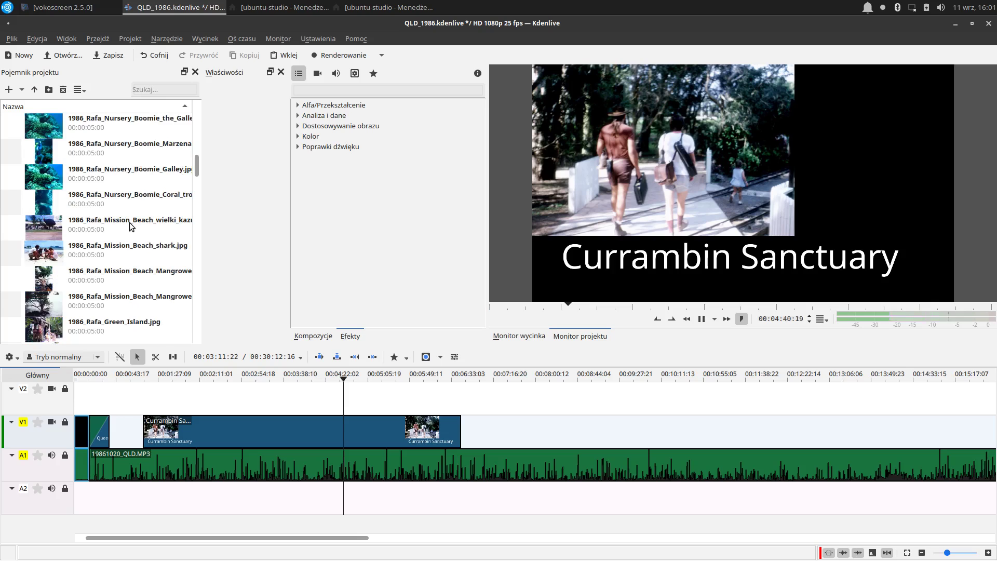
scroll(130, 225, down, 2)
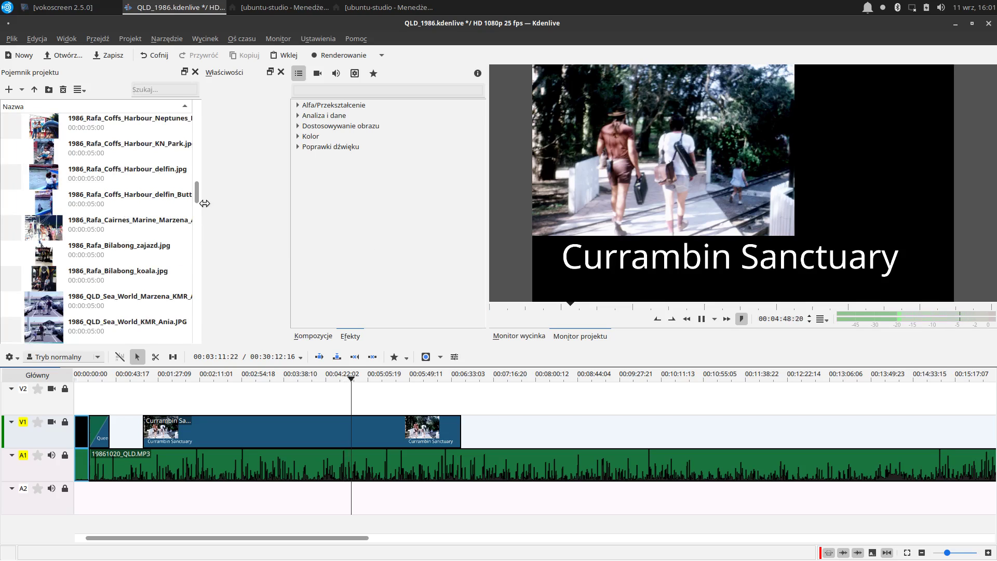
drag(202, 198, 239, 203)
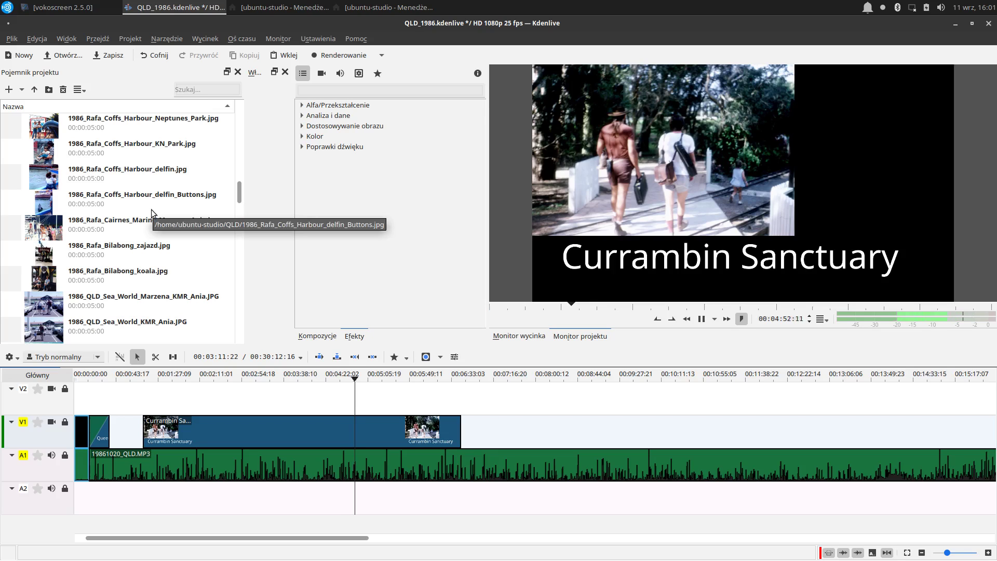
scroll(146, 275, down, 1)
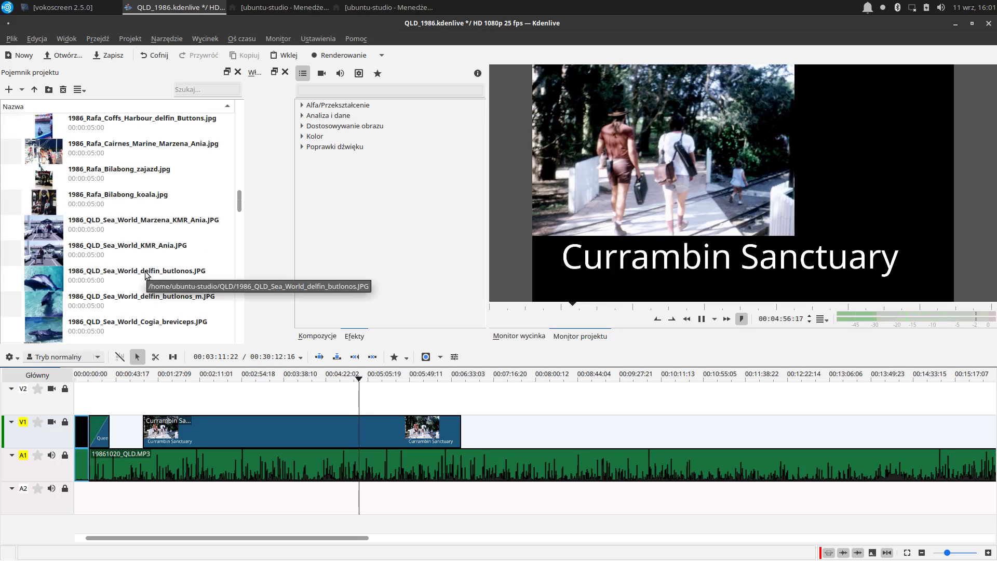
scroll(146, 275, down, 1)
scroll(146, 275, down, 1)
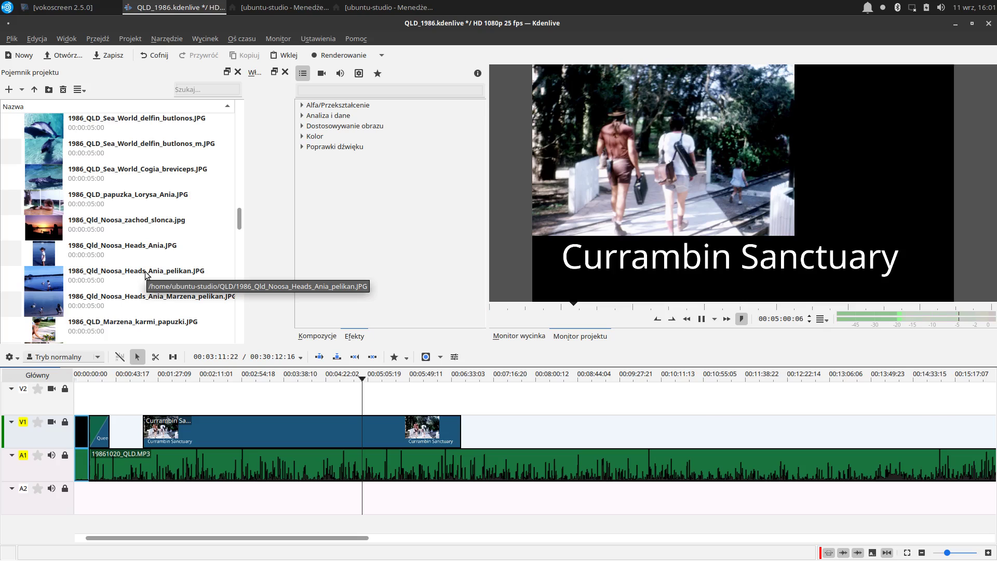
scroll(146, 275, down, 1)
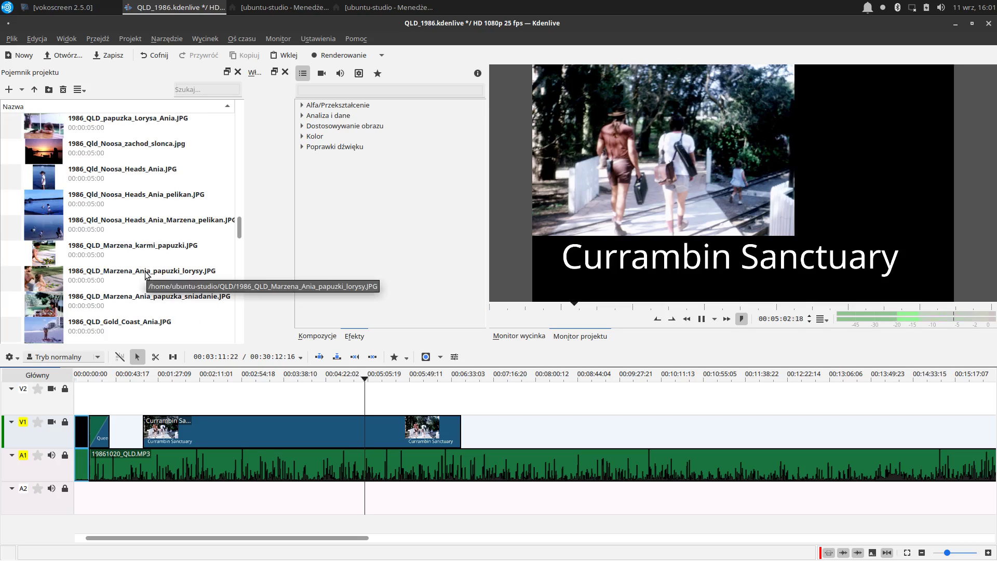
scroll(146, 276, down, 1)
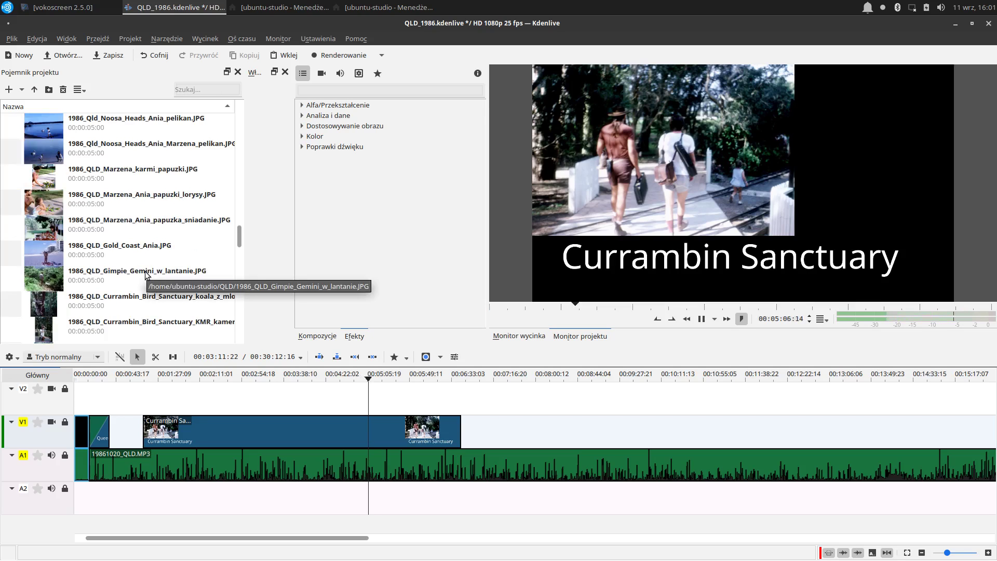
scroll(146, 274, down, 1)
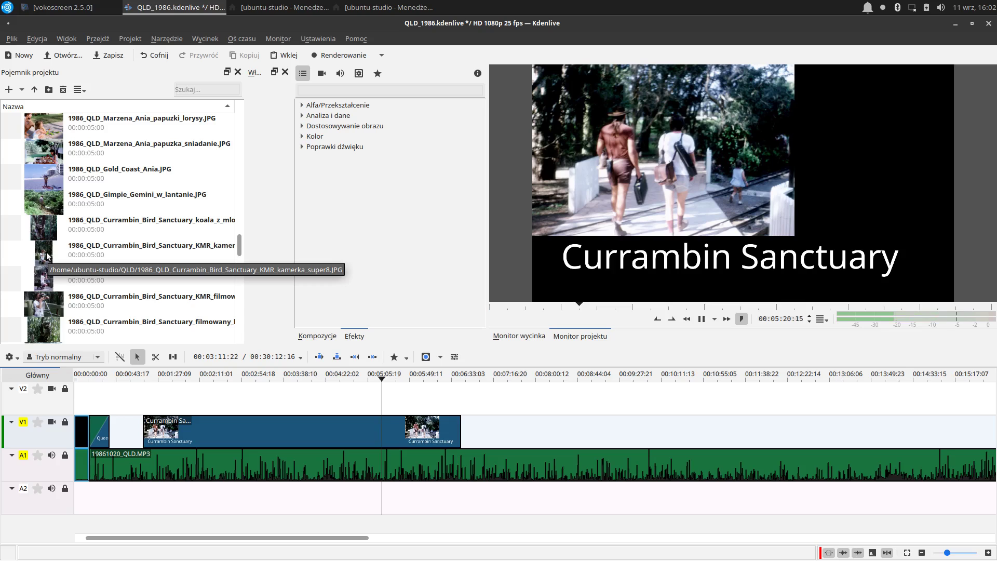
scroll(47, 257, down, 2)
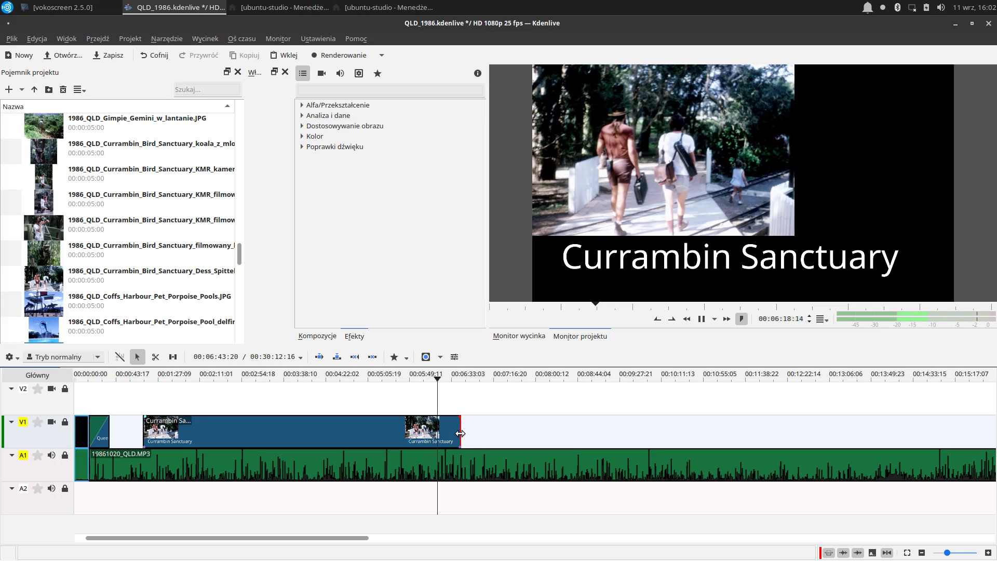
- Lengthen the Currambin Sanctuary clip on V1 to about 9 minutes and enlarge the bin and monitor area above the timeline
drag(460, 433, 661, 447)
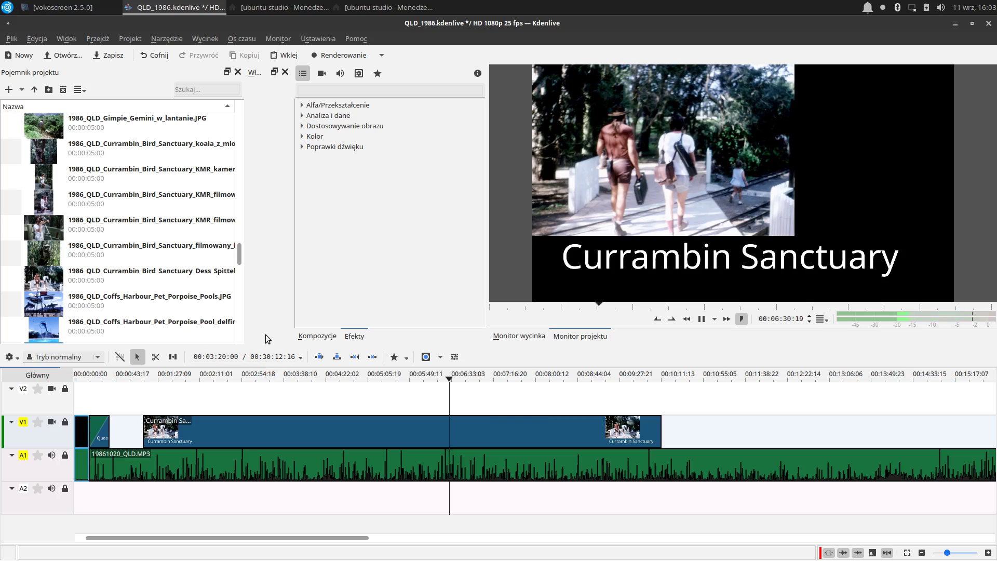
drag(263, 345, 264, 392)
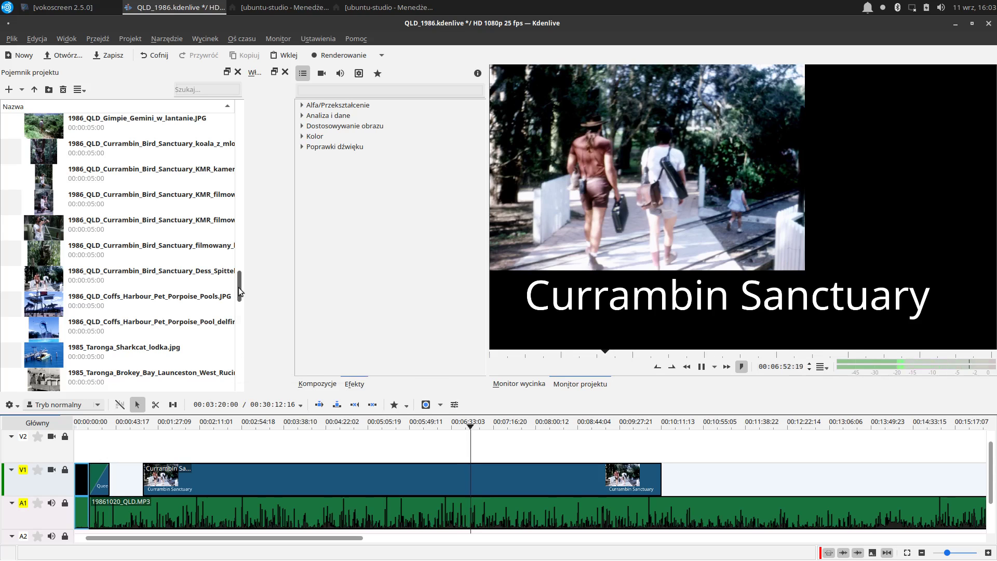
- Place 1986_QLD_Coffs_Harbour_Pet_Porpoise_Pool_delfin_Buck.JPG on track V2 just past the playhead and stretch it to about 50 seconds
drag(238, 288, 231, 310)
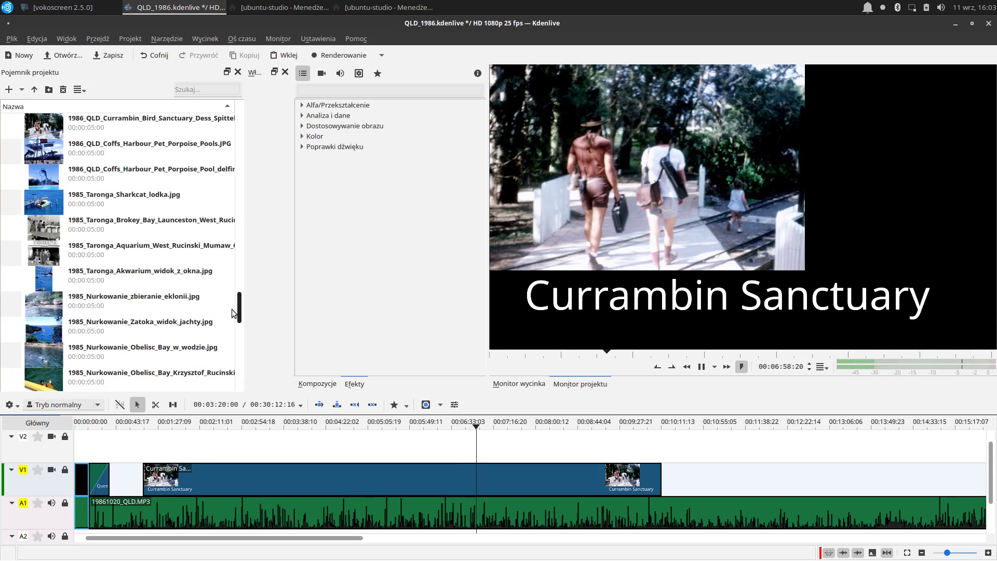
drag(232, 310, 232, 304)
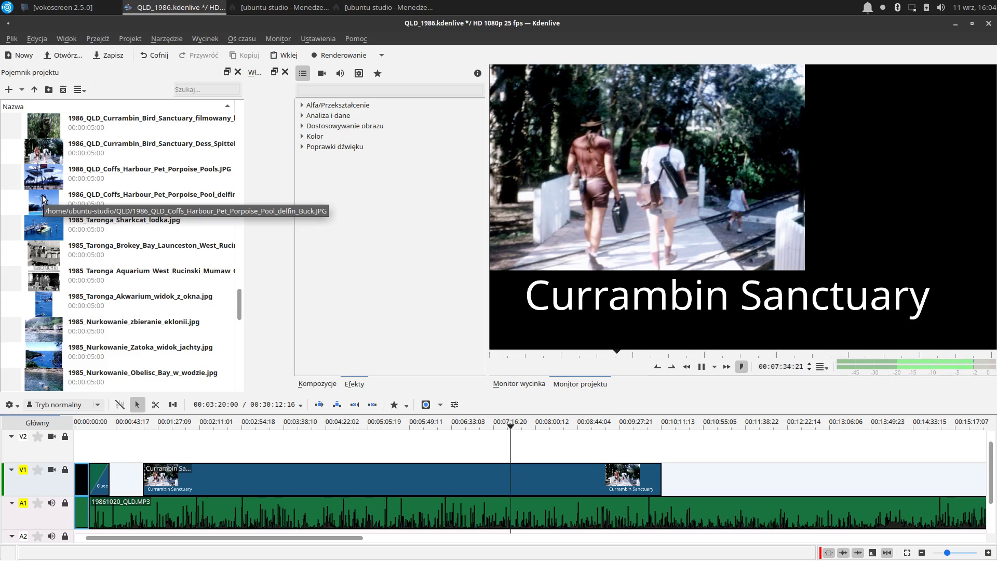
click(46, 199)
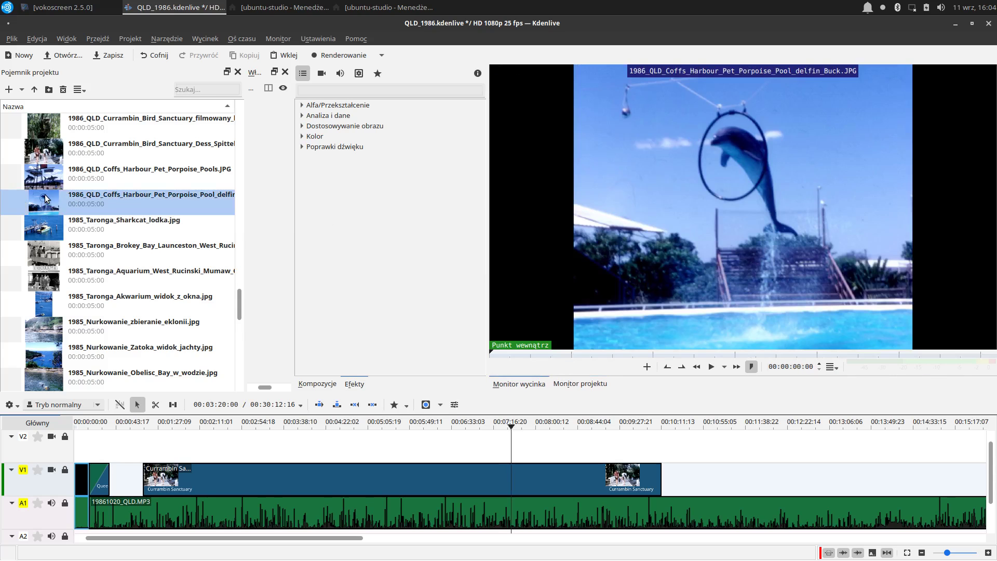
mouse_move(46, 199)
mouse_down()
mouse_move(117, 221)
mouse_move(558, 428)
mouse_move(516, 449)
mouse_up()
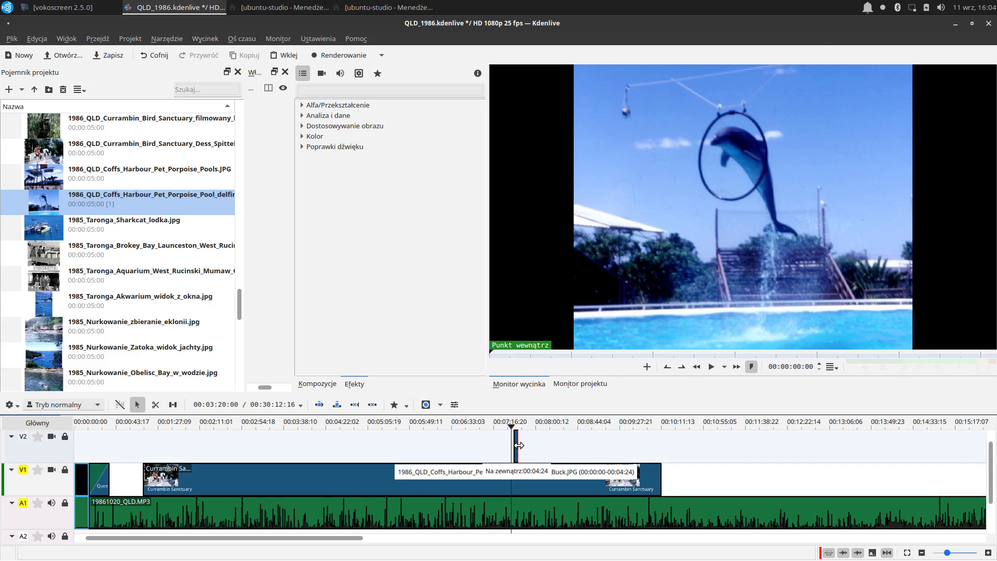
drag(519, 445, 561, 446)
- Stop playback at 00:07:39:19 and trim the end of the Currambin Sanctuary clip on V1 back to the playhead
key(space)
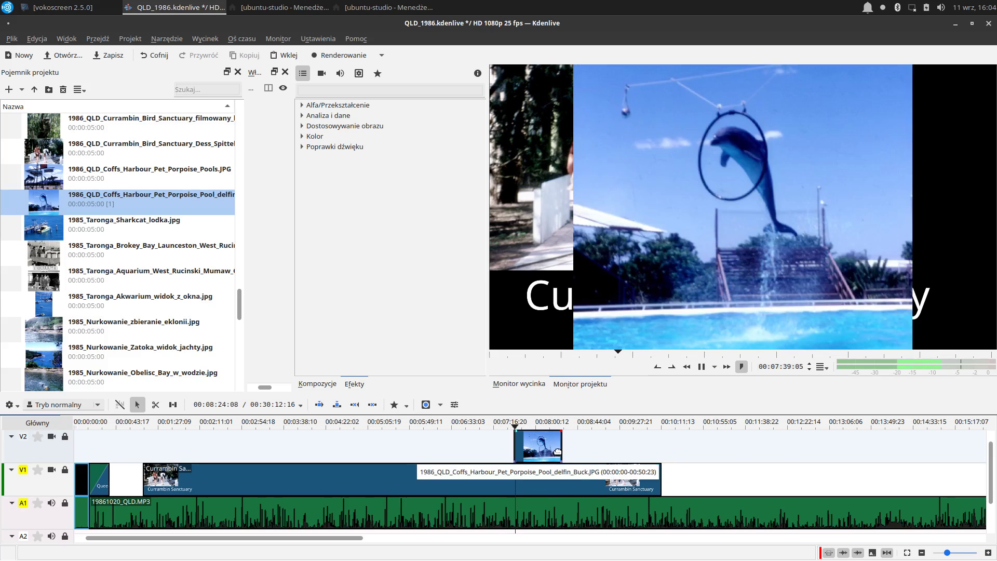
click(611, 473)
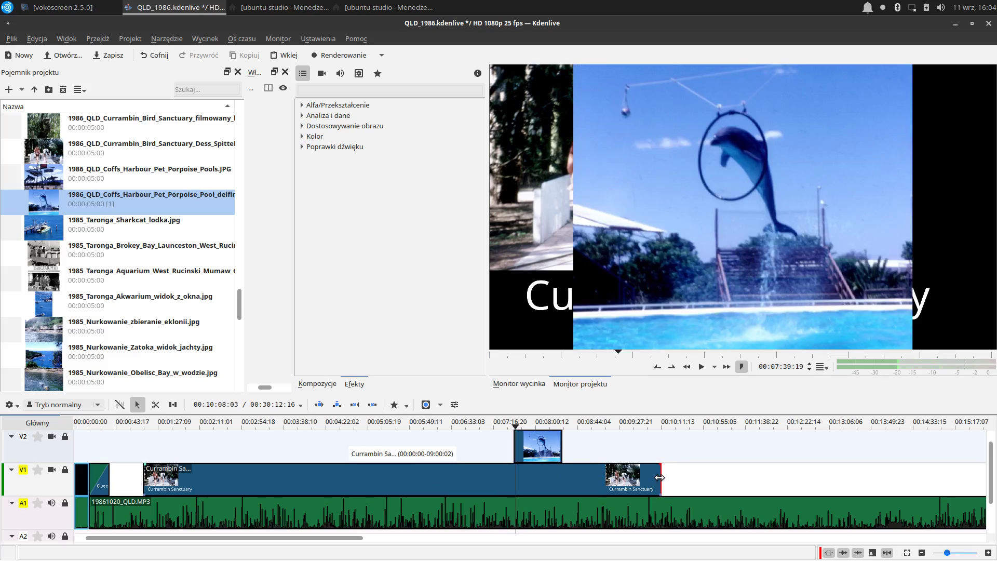
drag(661, 478, 516, 480)
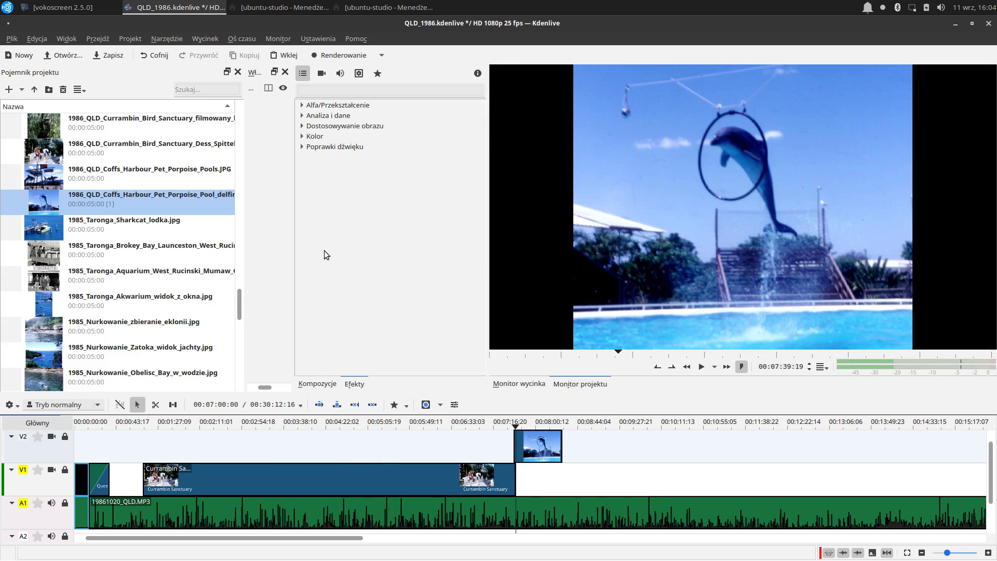
- Try to apply the "Złóż i przekształć" composition where the start of the dolphin photo meets the end of the Currambin Sanctuary clip
click(302, 127)
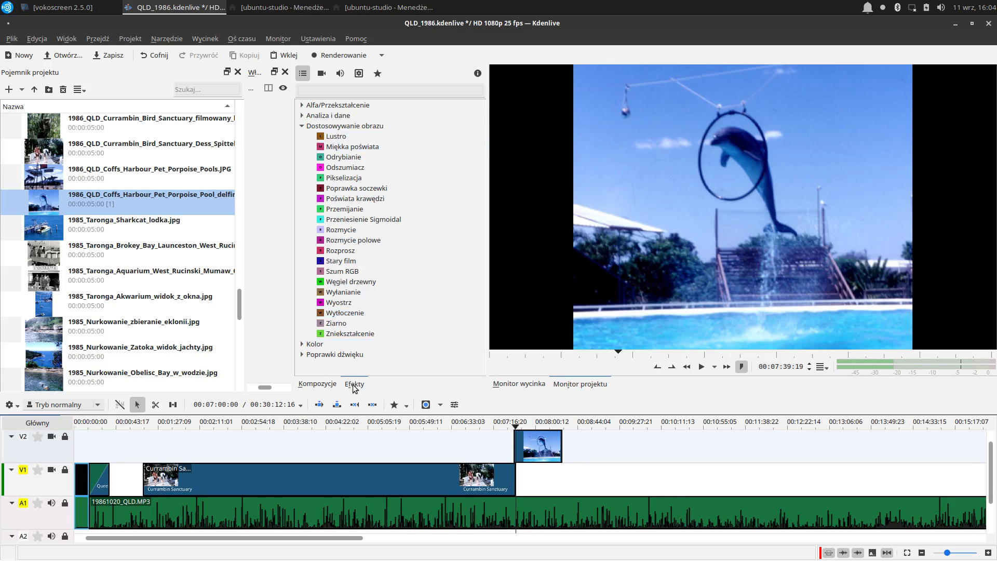
click(327, 384)
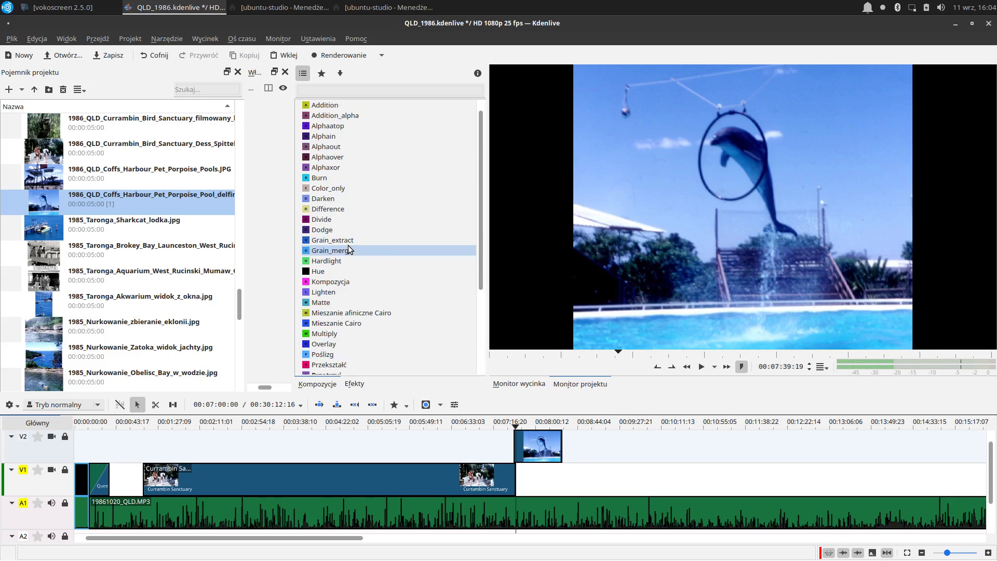
scroll(348, 259, down, 3)
scroll(348, 283, down, 1)
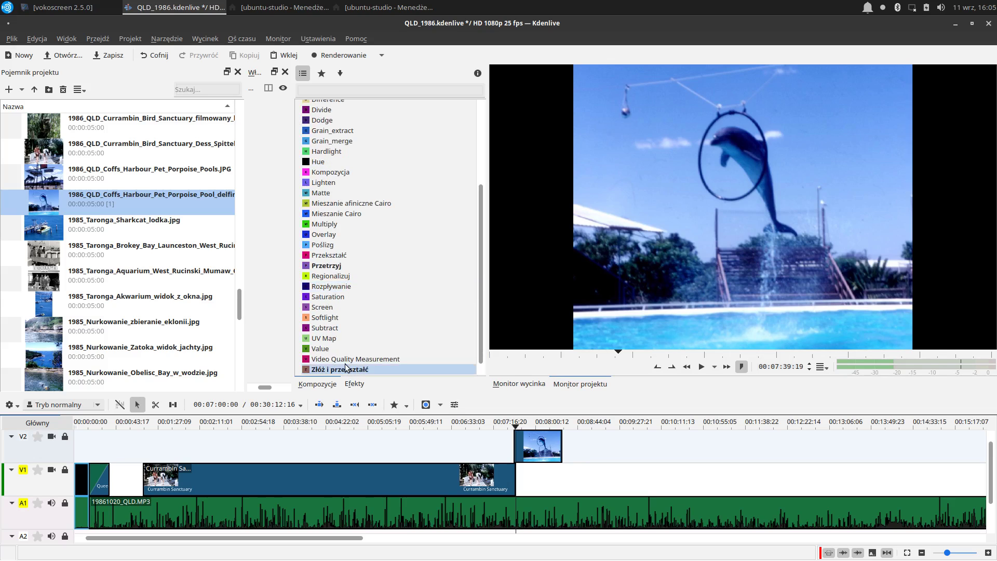
drag(307, 370, 514, 458)
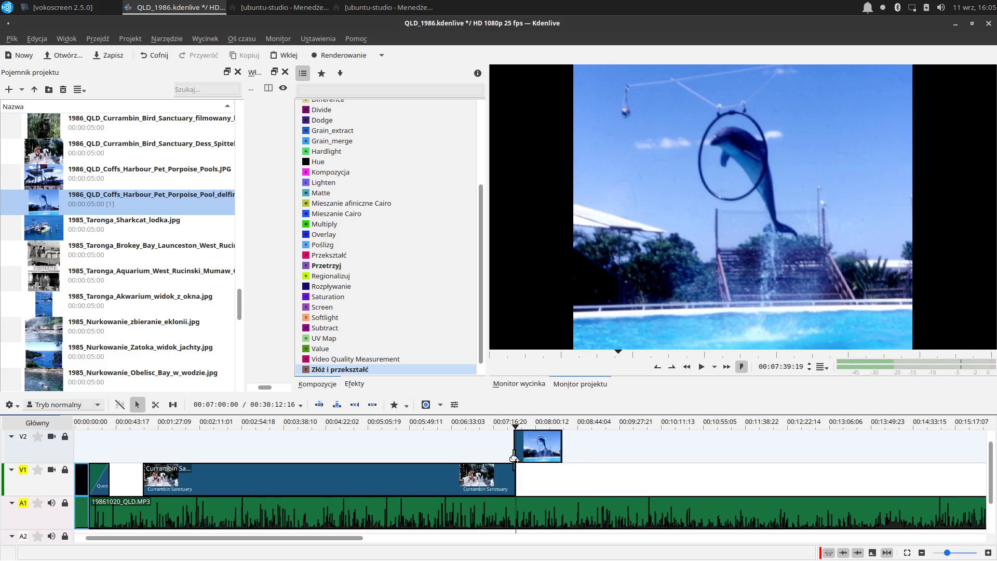
- Extend the start of the dolphin photo on V2 earlier so it overlaps the end of the Currambin Sanctuary clip
drag(514, 458, 516, 458)
mouse_move(514, 456)
mouse_down()
mouse_move(528, 459)
mouse_move(512, 456)
mouse_up()
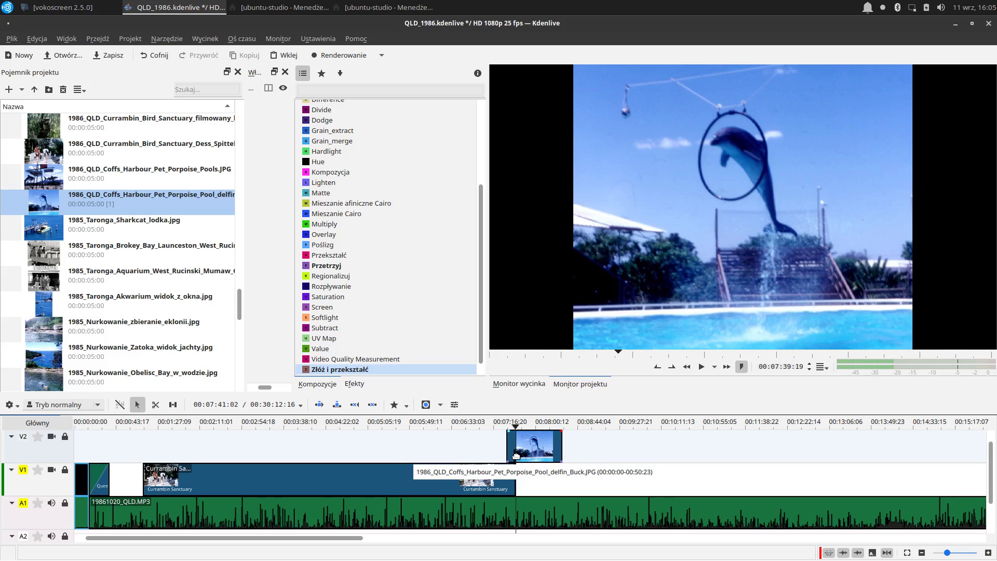
ctrl+scroll(520, 473, up, 1)
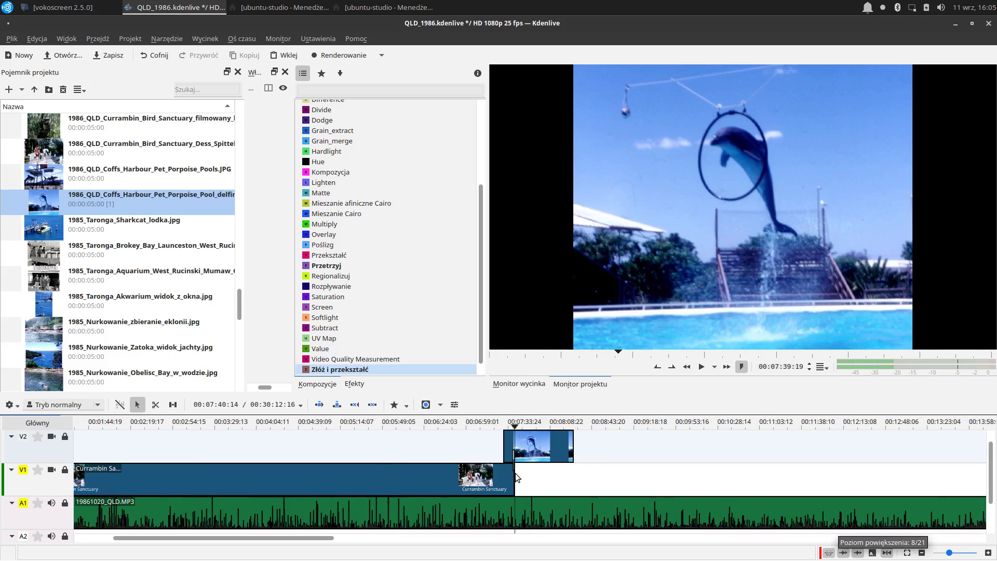
ctrl+scroll(516, 477, up, 2)
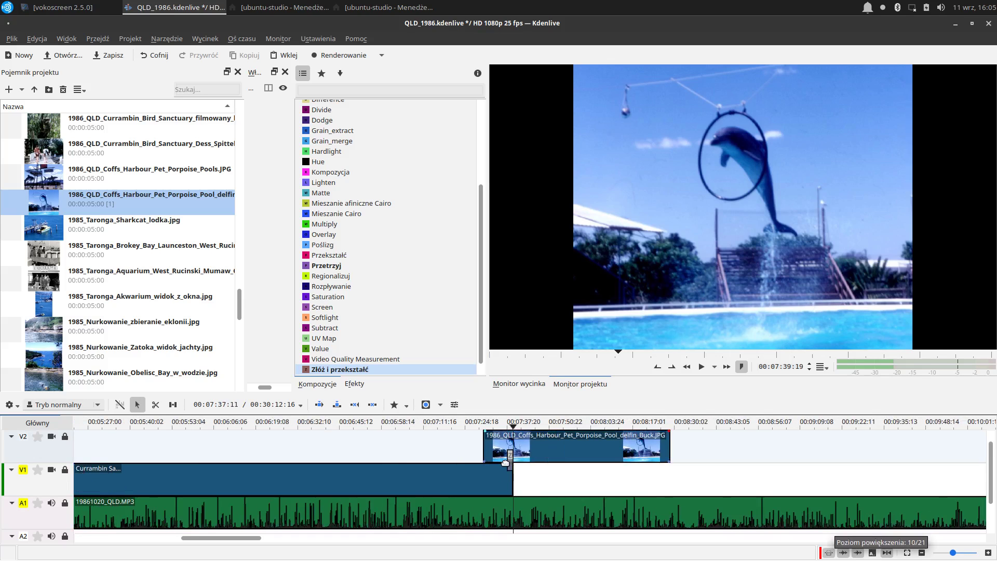
- Select the "Złóż i przekształć" composition at the end of the Currambin Sanctuary clip and shift it slightly earlier
scroll(496, 462, down, 1)
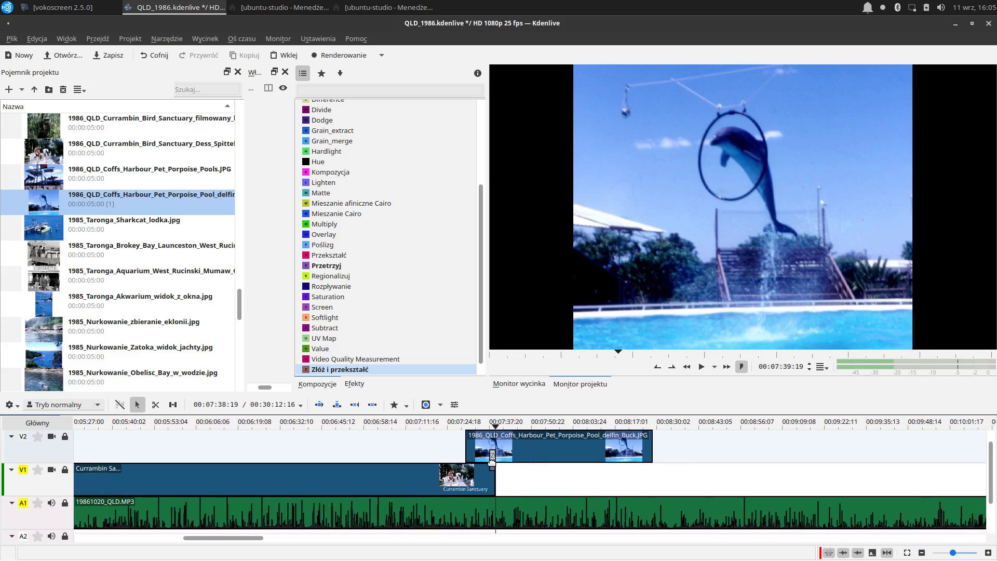
click(494, 457)
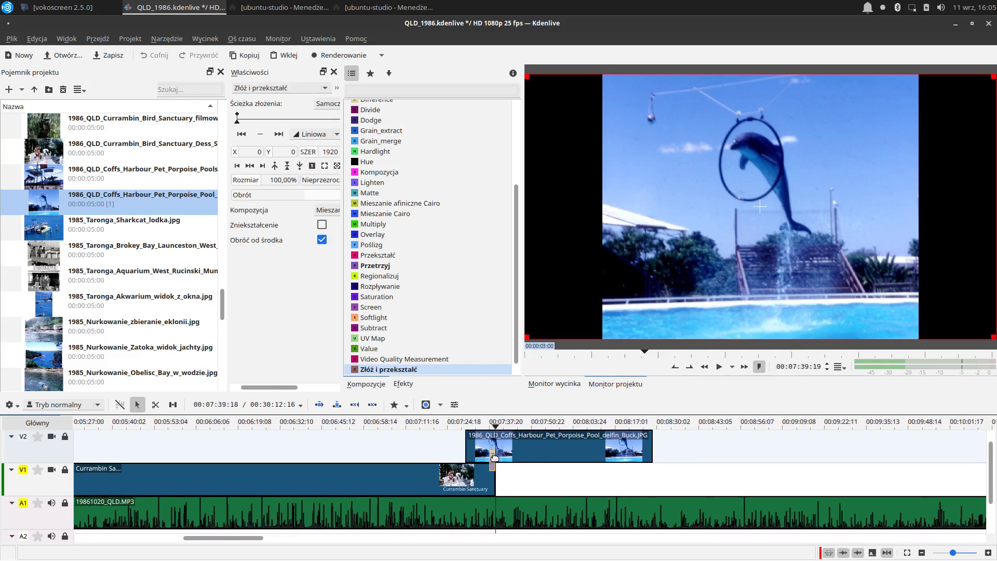
drag(494, 457, 491, 457)
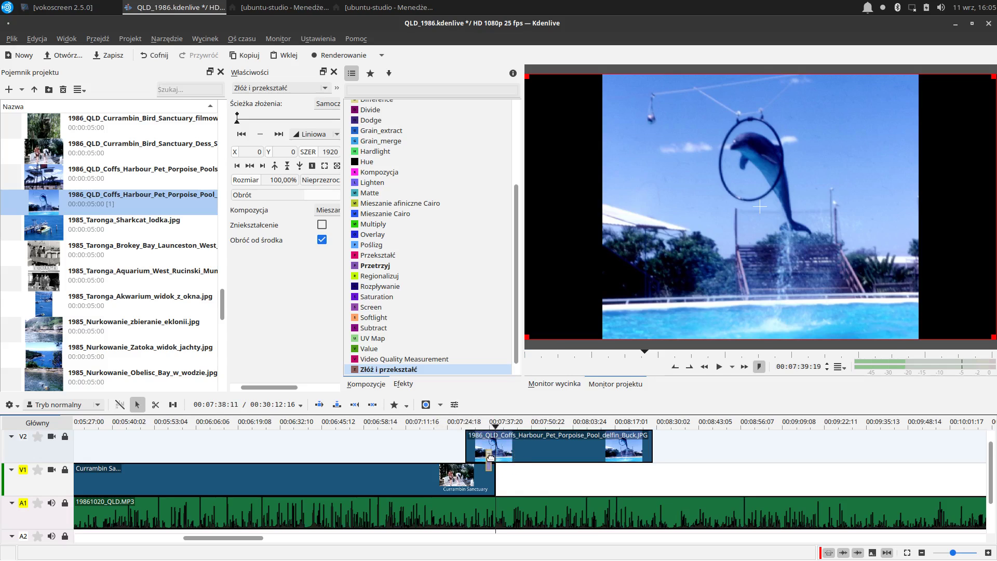
- Widen the composition's properties and resize its frame in the monitor to about 1655x807 at X 265, Y 273
drag(342, 300, 470, 320)
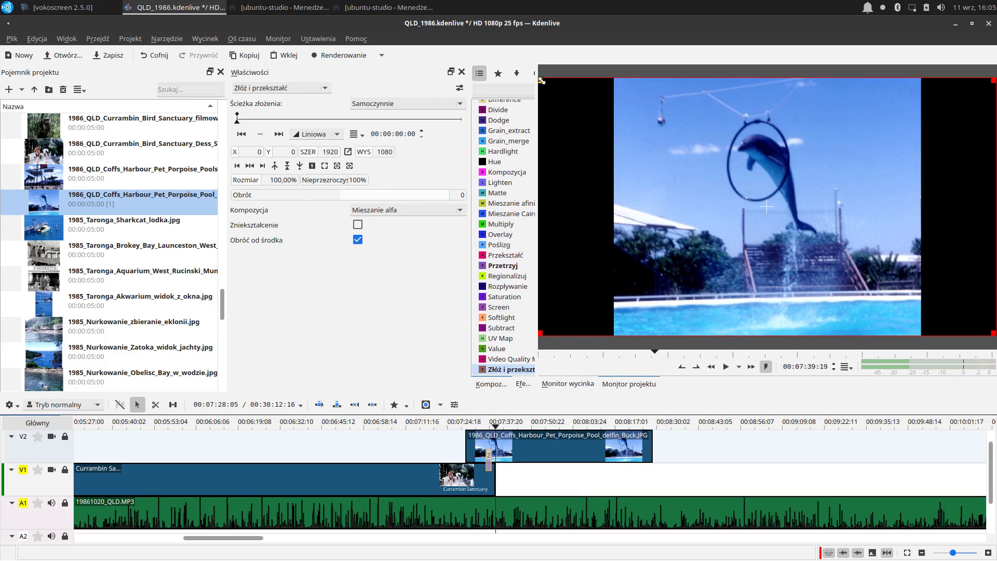
drag(541, 81, 601, 182)
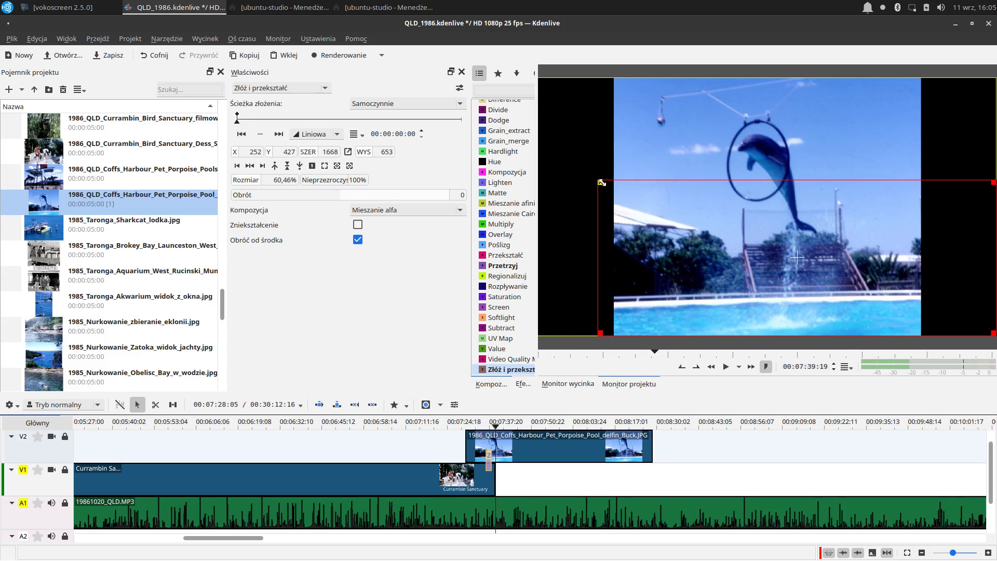
drag(601, 182, 604, 145)
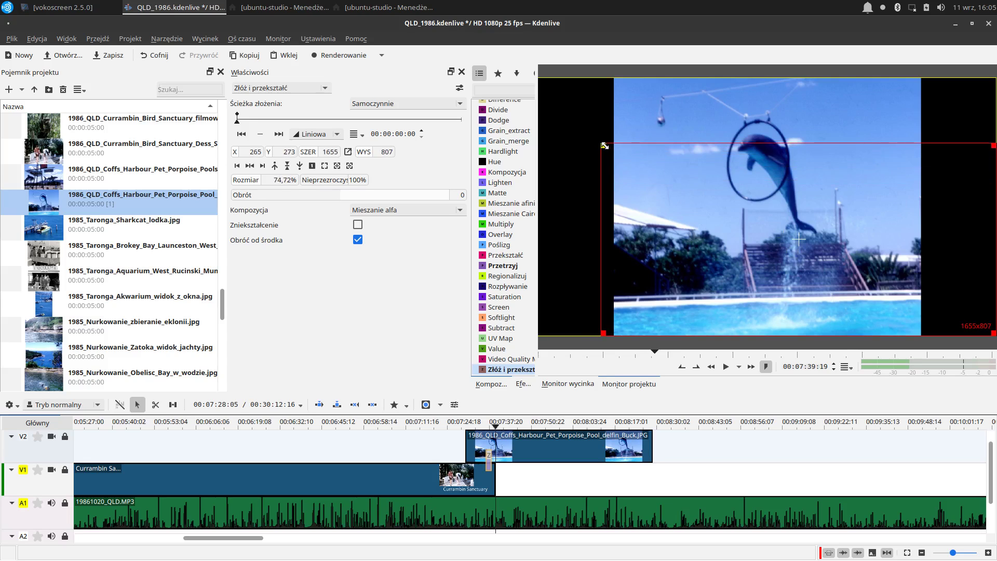
- Nudge the resized composition a little further back towards the start of the dolphin photo
click(489, 458)
click(490, 458)
drag(486, 458, 486, 458)
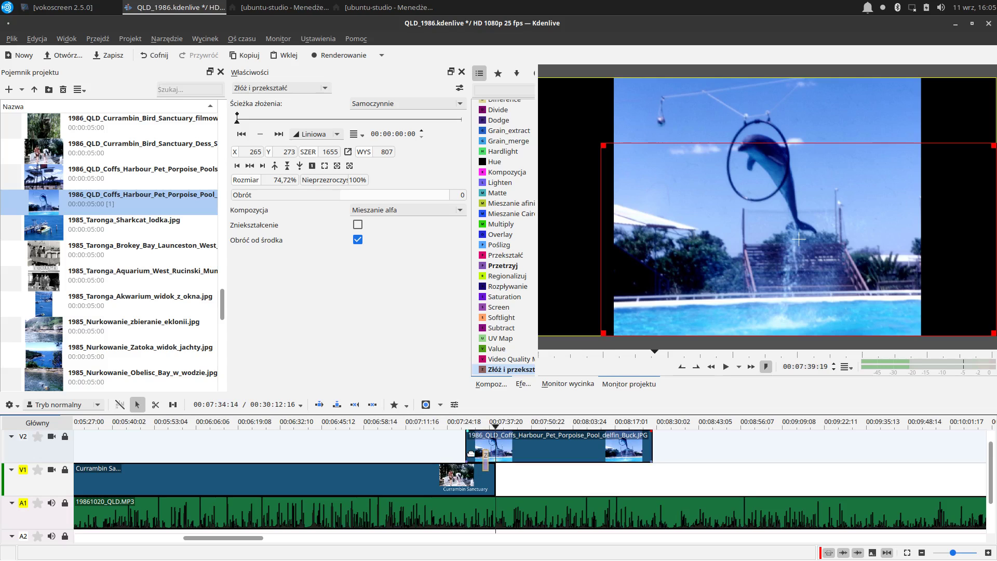
- Trim the end of the Currambin Sanctuary clip on V1 back to the dolphin photo's start, checking playback from 00:07:20:02 and 00:07:28:05
click(434, 424)
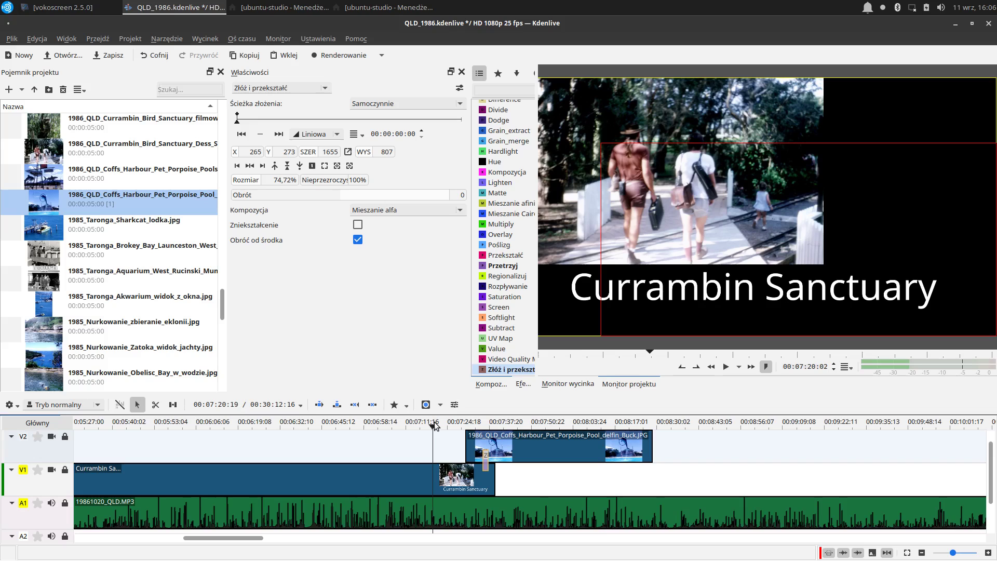
key(space)
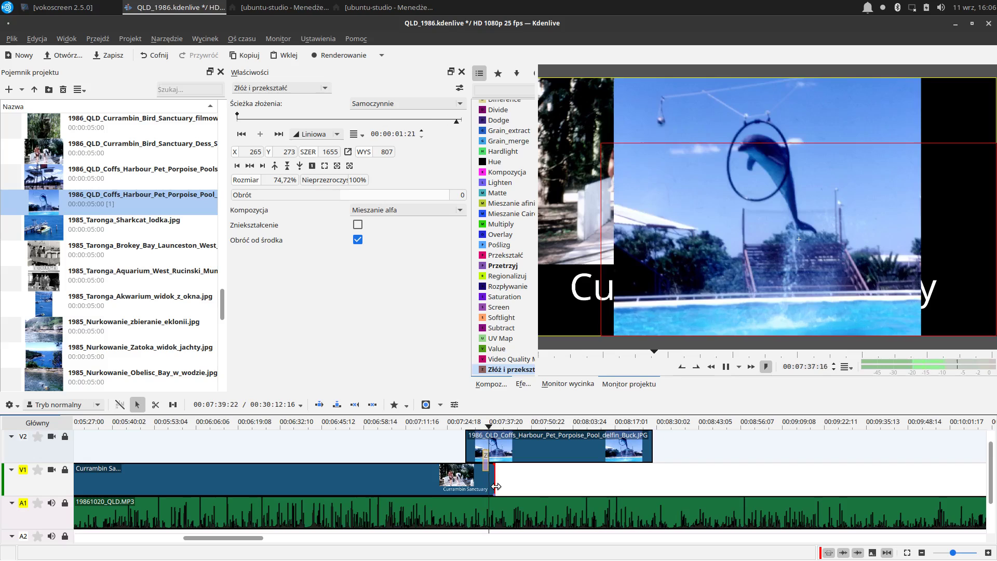
drag(497, 487, 469, 482)
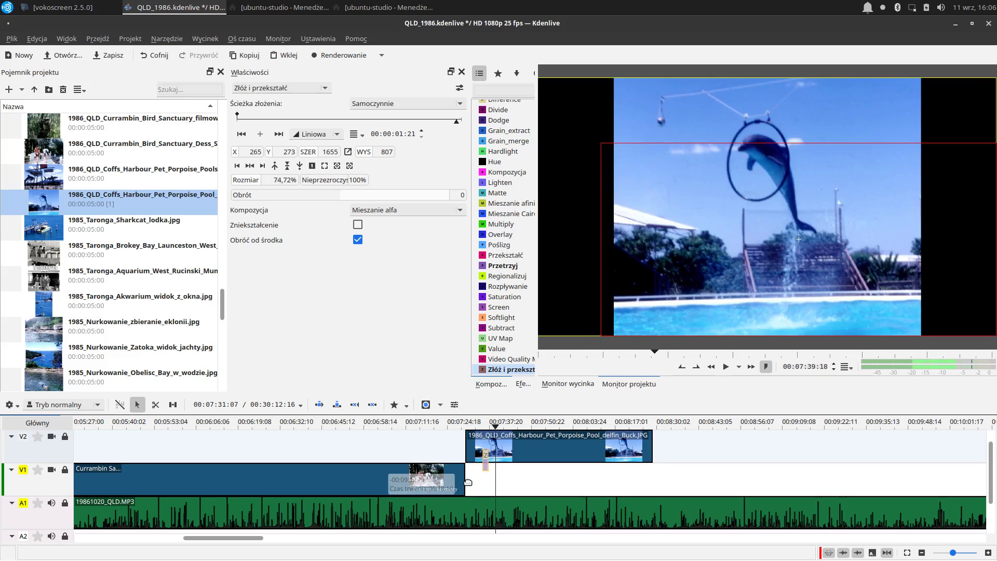
click(459, 421)
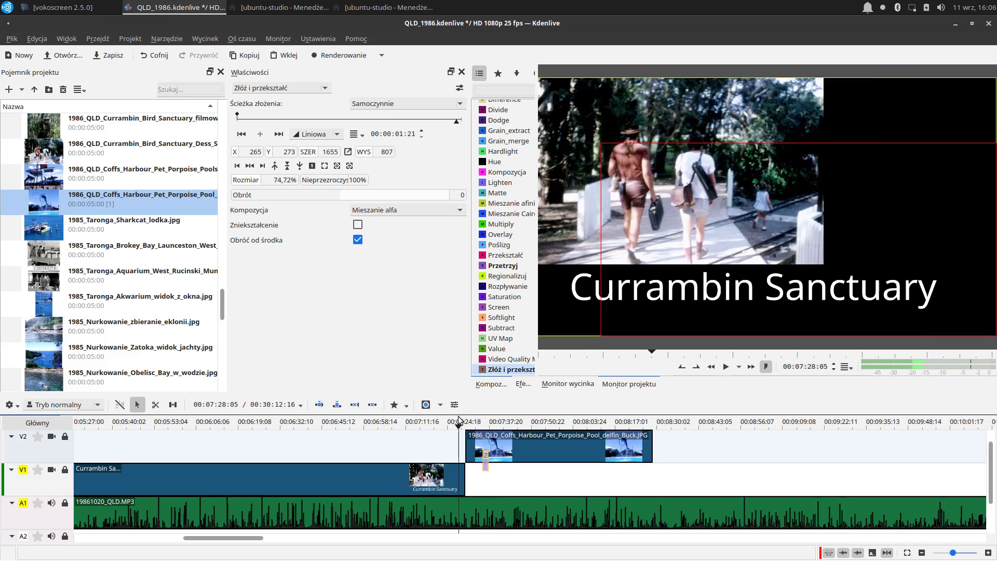
key(space)
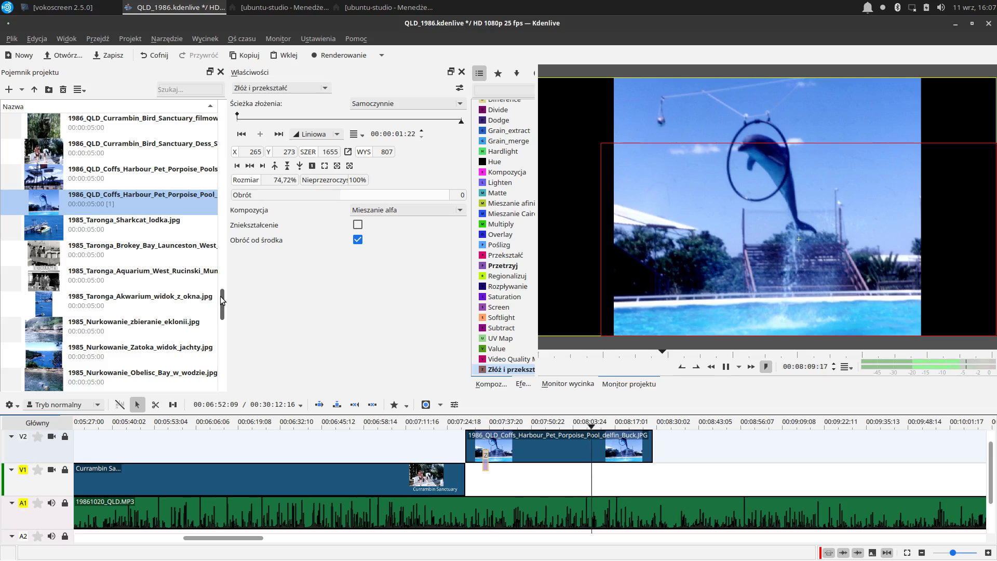
- Look through the 1986 QLD photos in the project bin, from the Currambin Bird Sanctuary pictures to the Sea World and Bilabong ones
drag(222, 299, 231, 273)
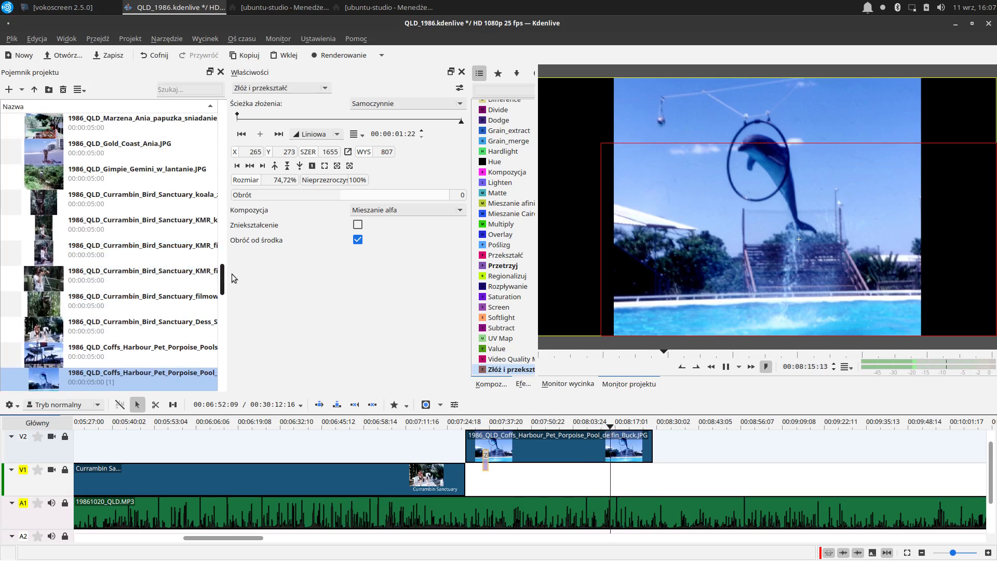
scroll(231, 273, up, 1)
scroll(235, 268, up, 1)
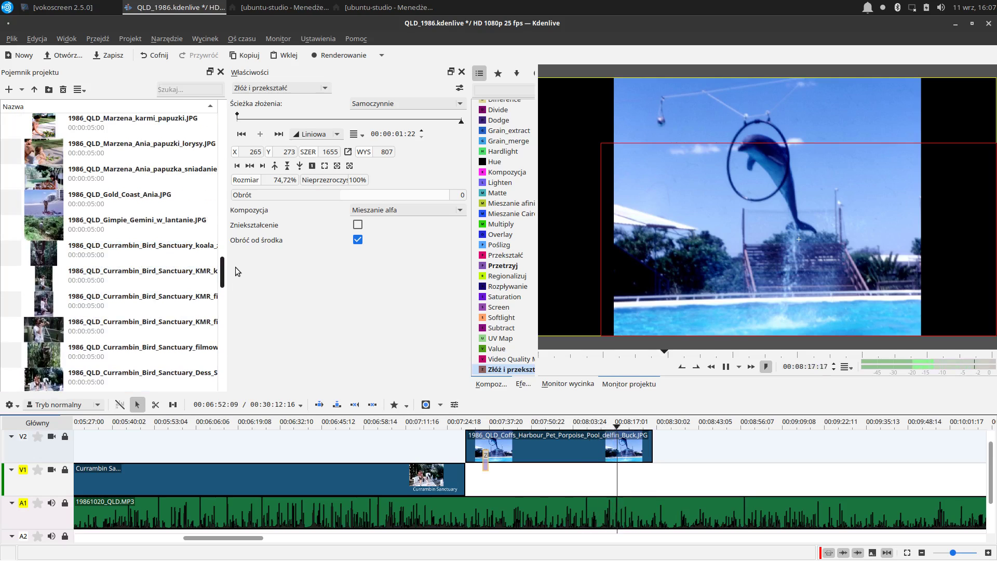
scroll(237, 263, up, 2)
scroll(238, 258, up, 1)
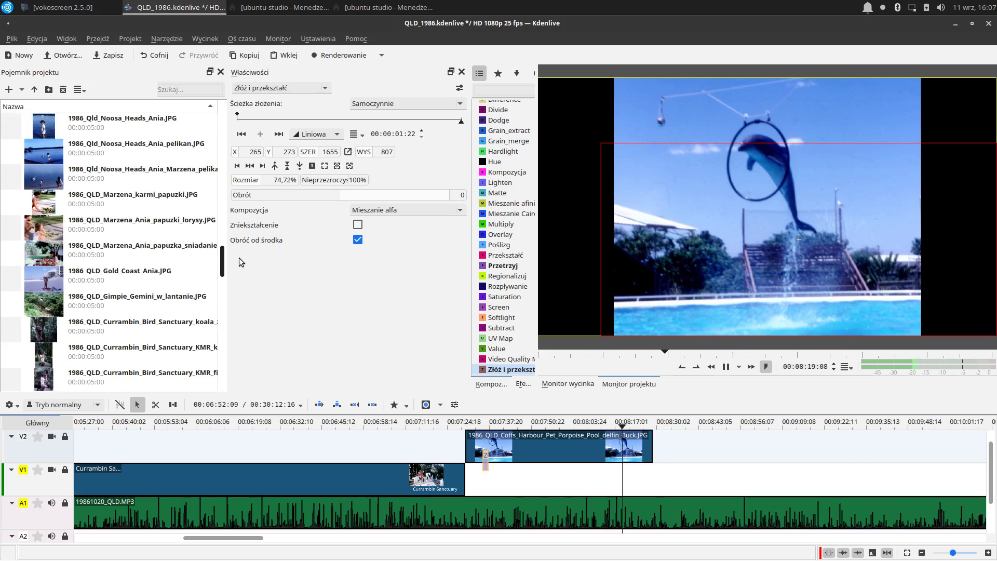
scroll(242, 251, up, 1)
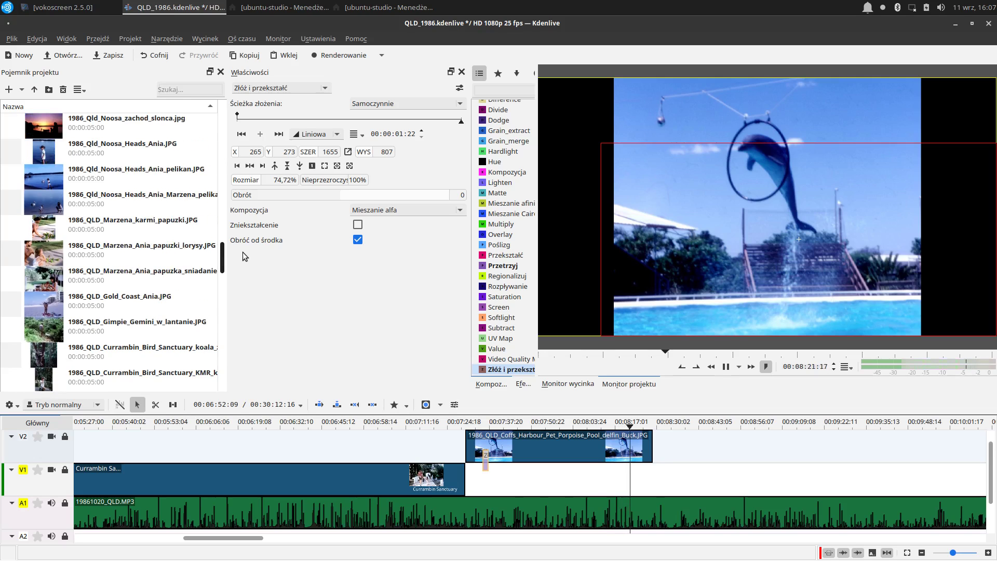
scroll(242, 251, up, 1)
scroll(245, 246, up, 1)
scroll(244, 245, up, 2)
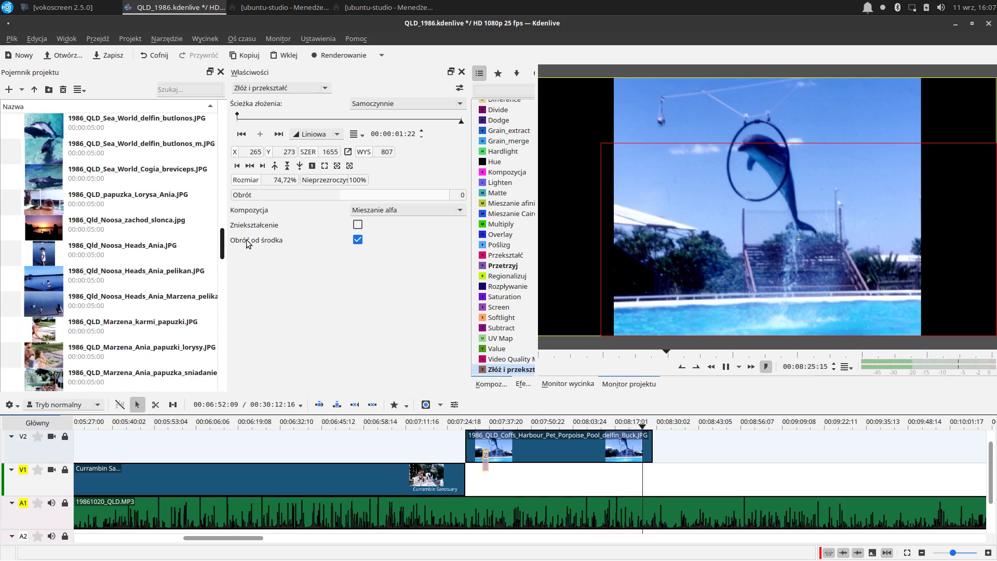
scroll(248, 243, up, 3)
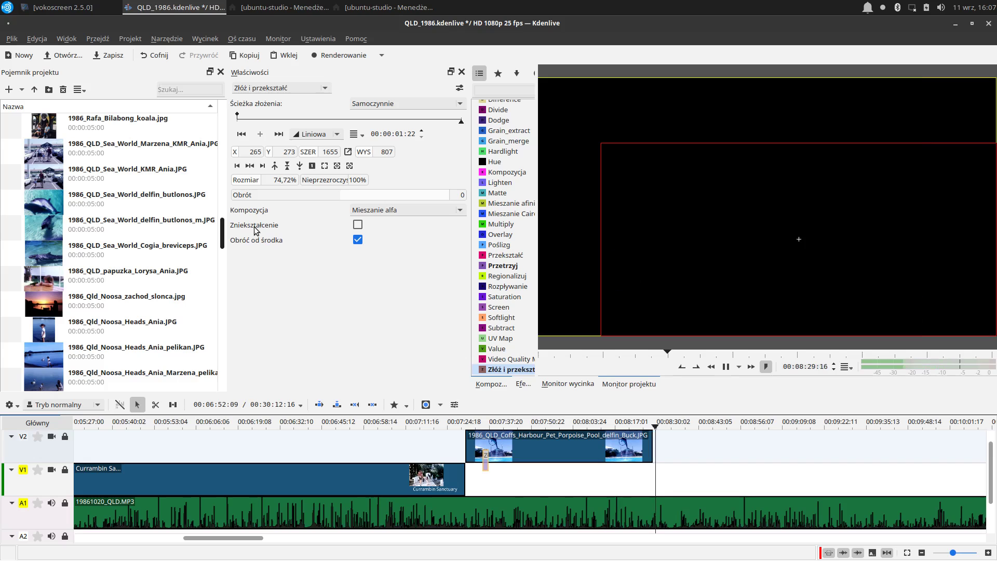
scroll(256, 230, up, 1)
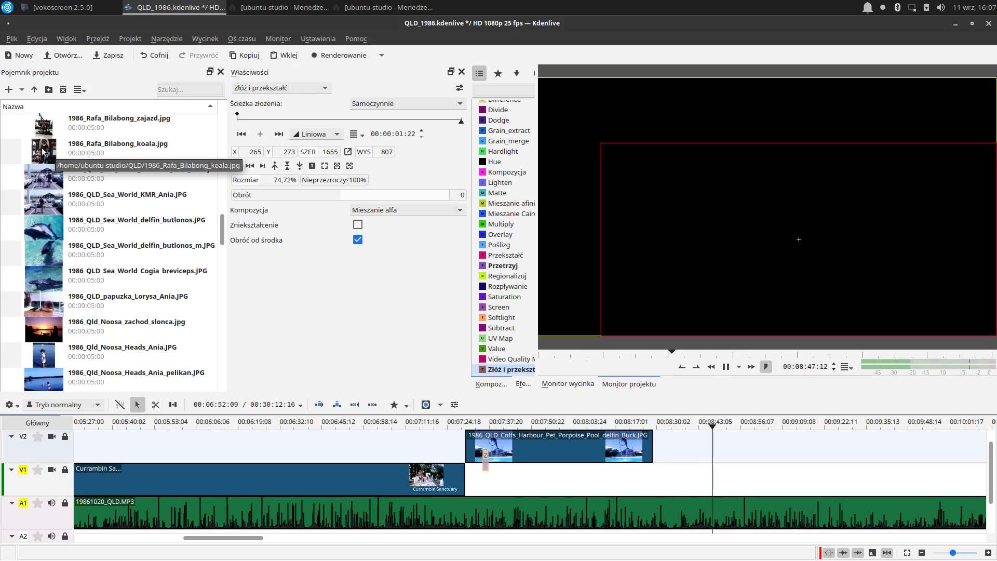
scroll(179, 311, down, 6)
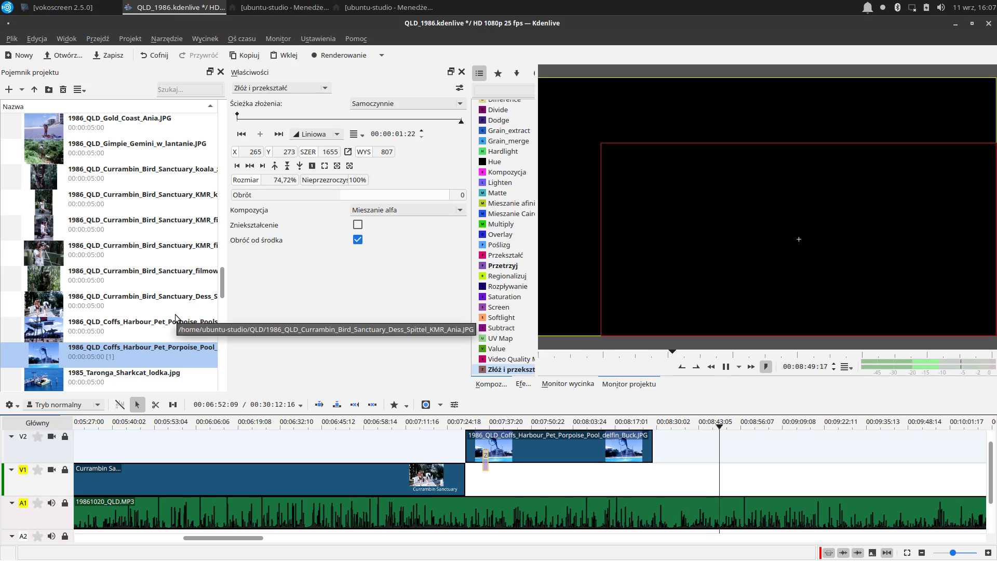
scroll(175, 314, down, 1)
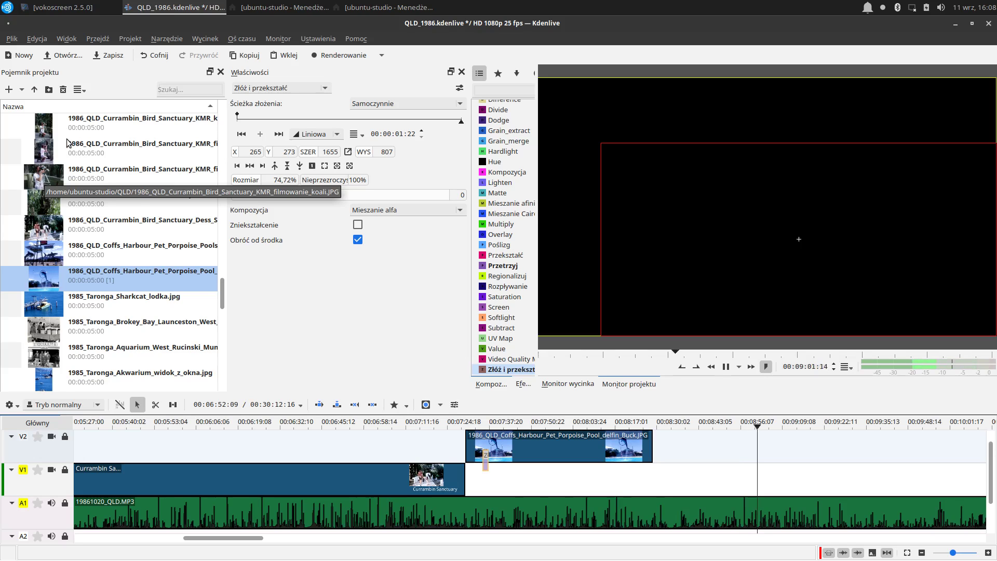
scroll(66, 142, up, 1)
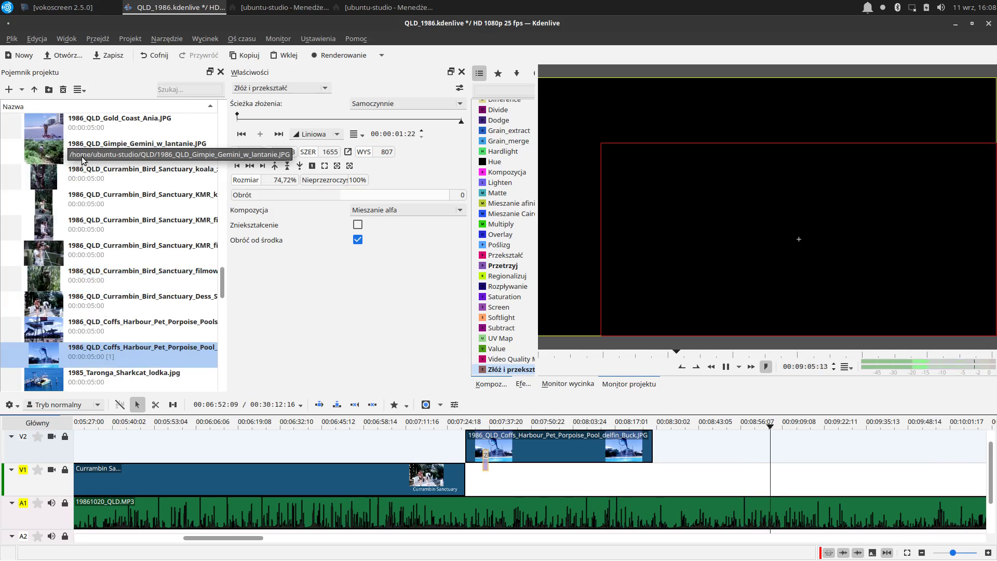
scroll(90, 168, up, 1)
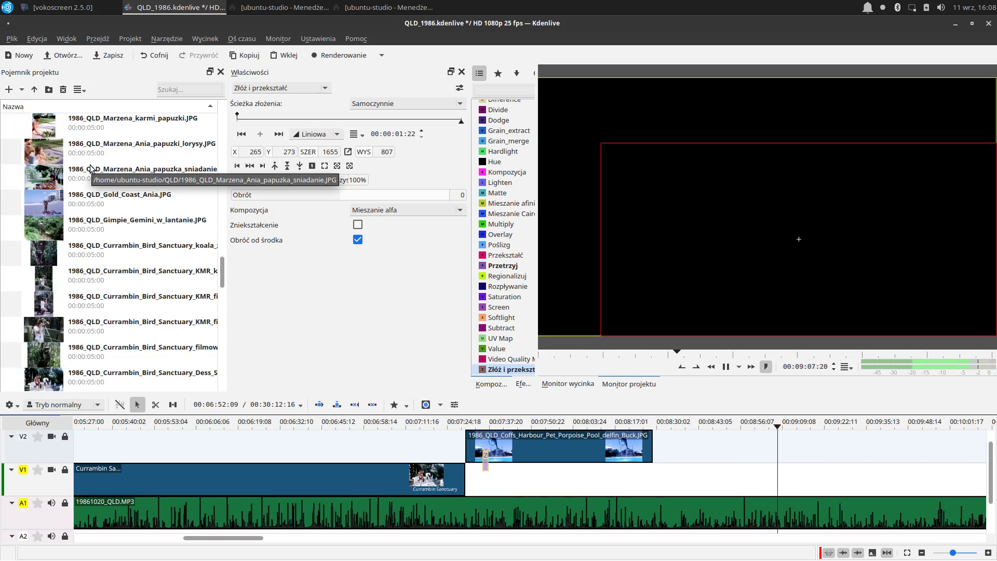
scroll(89, 168, up, 1)
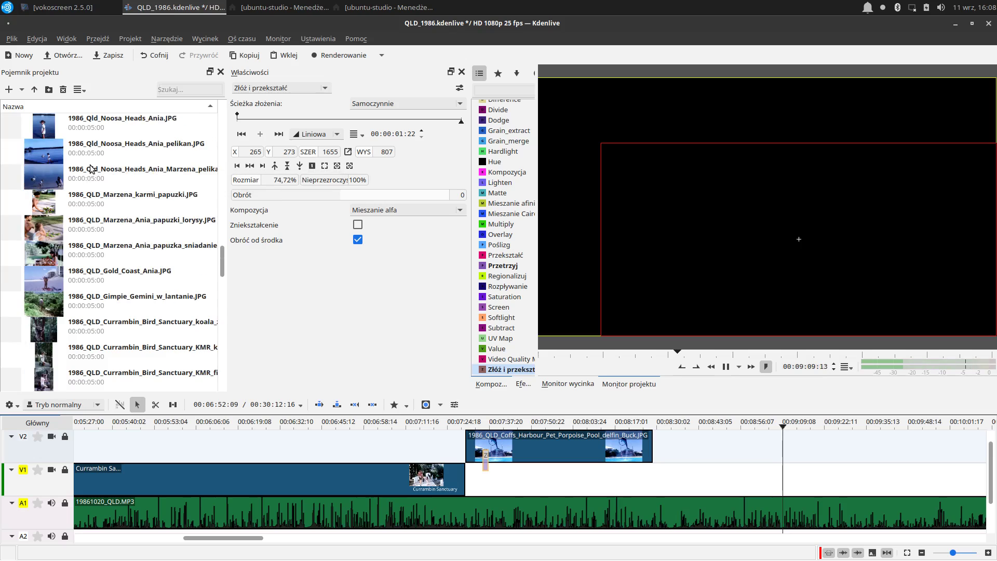
scroll(90, 167, up, 1)
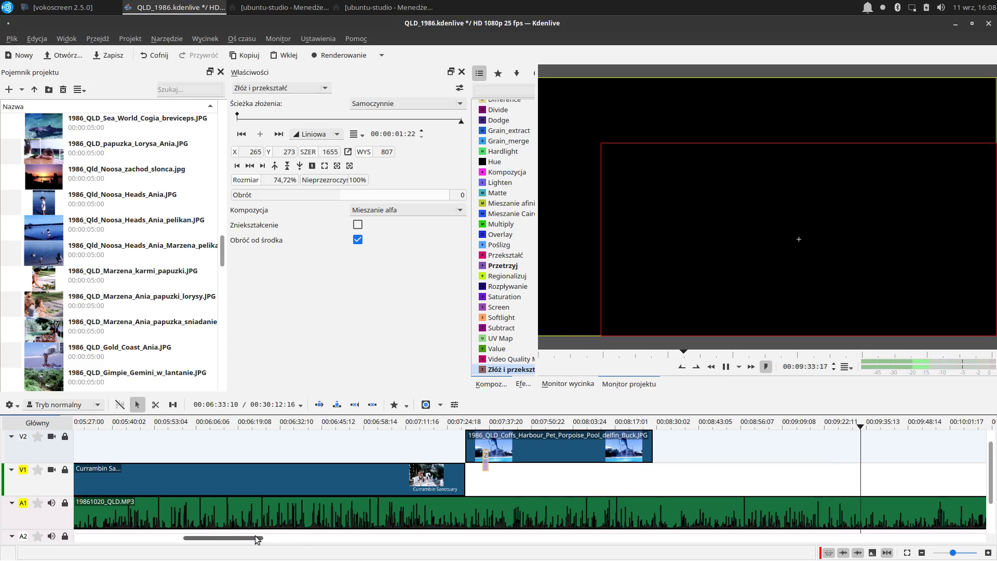
- Go to the empty stretch of timeline after the dolphin photo and stop playback at 00:09:47:04
drag(249, 541, 294, 541)
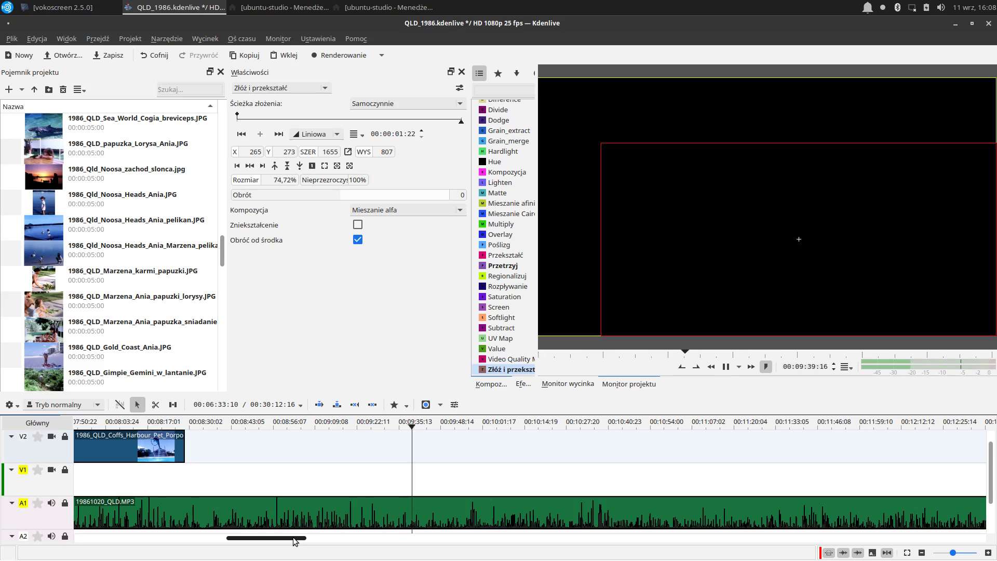
drag(293, 541, 311, 543)
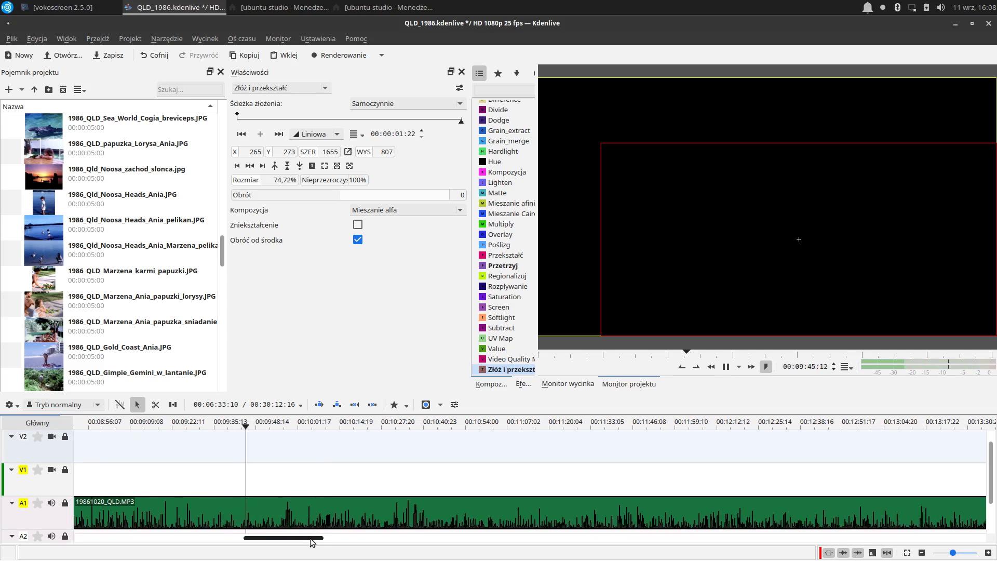
key(space)
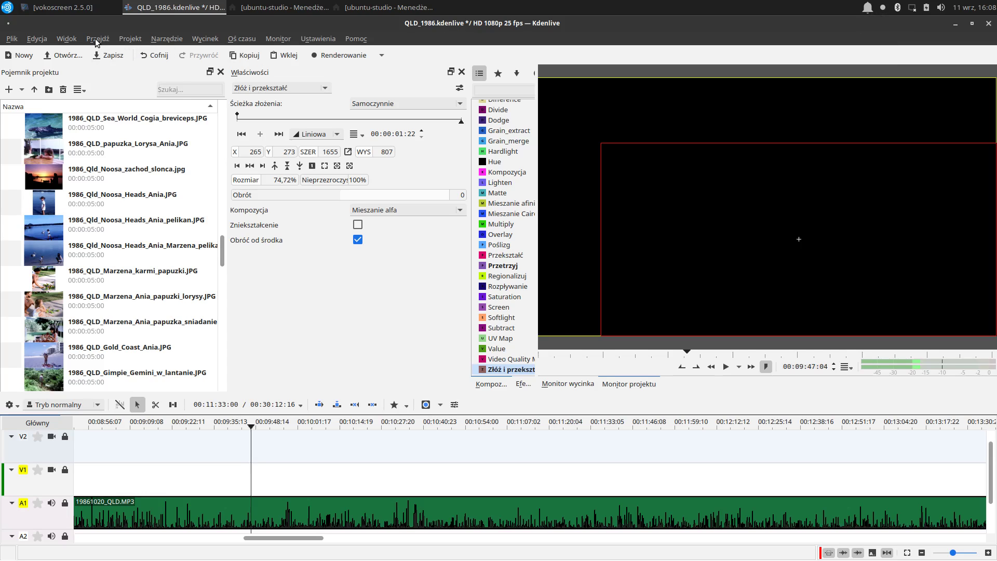
- Create a title clip with the text "cdn. Dzięki za obejrzenie :)" in the lower part of the frame
click(121, 39)
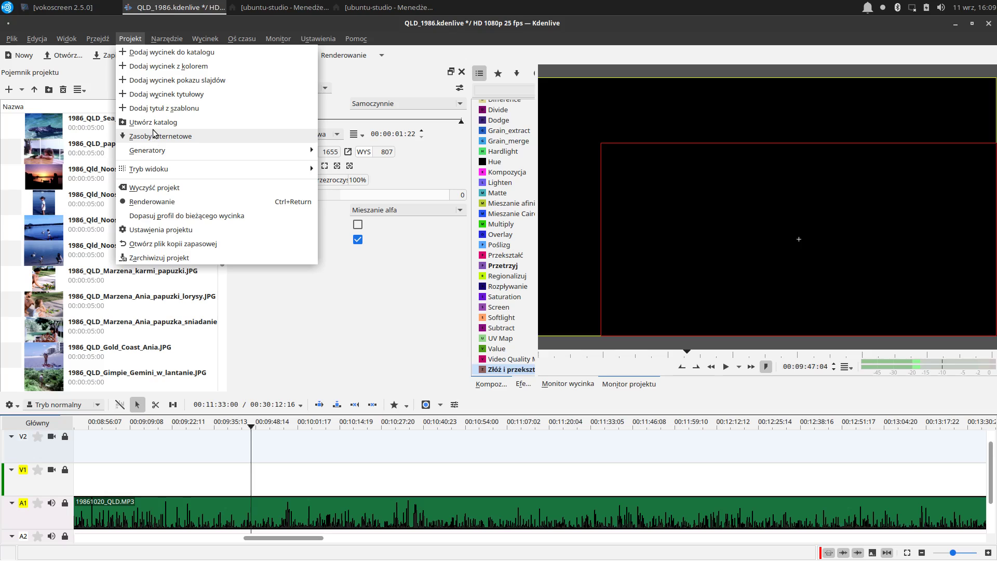
click(155, 96)
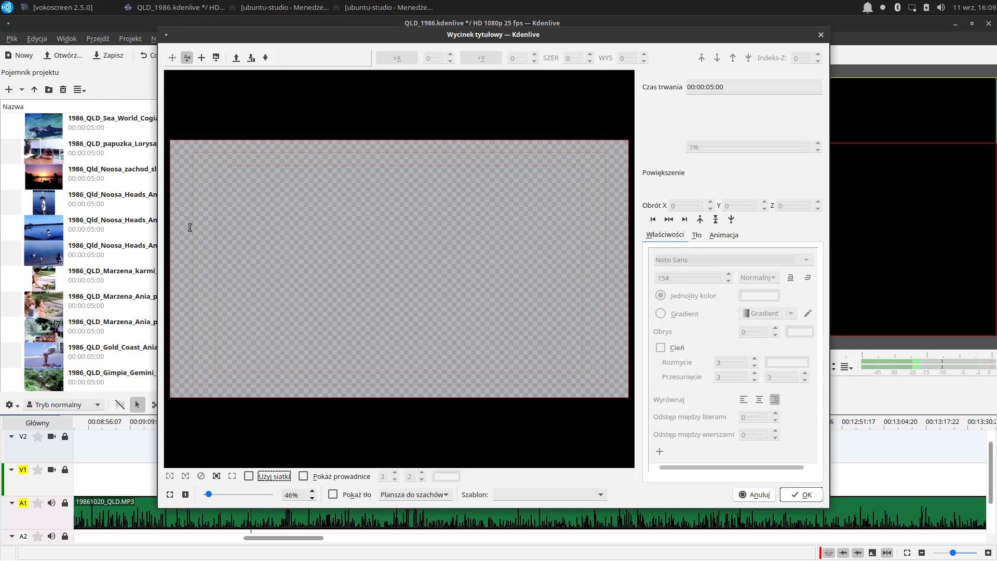
click(218, 331)
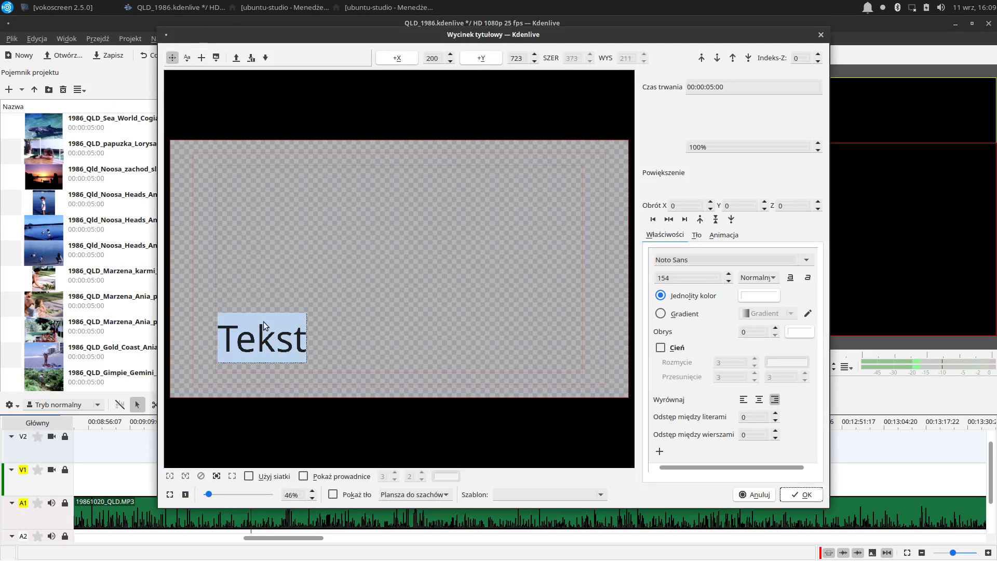
text(C)
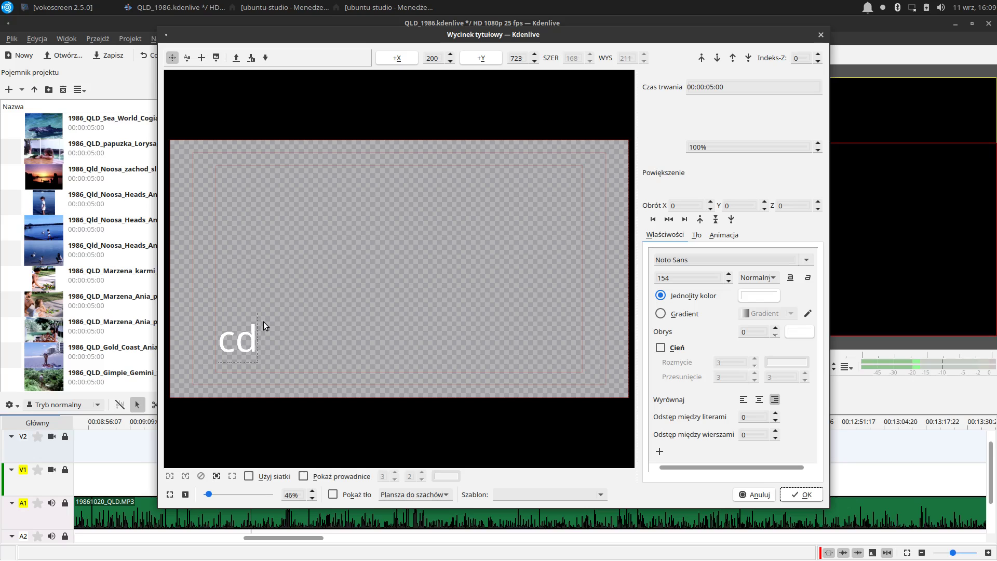
text(dn. Dzięki)
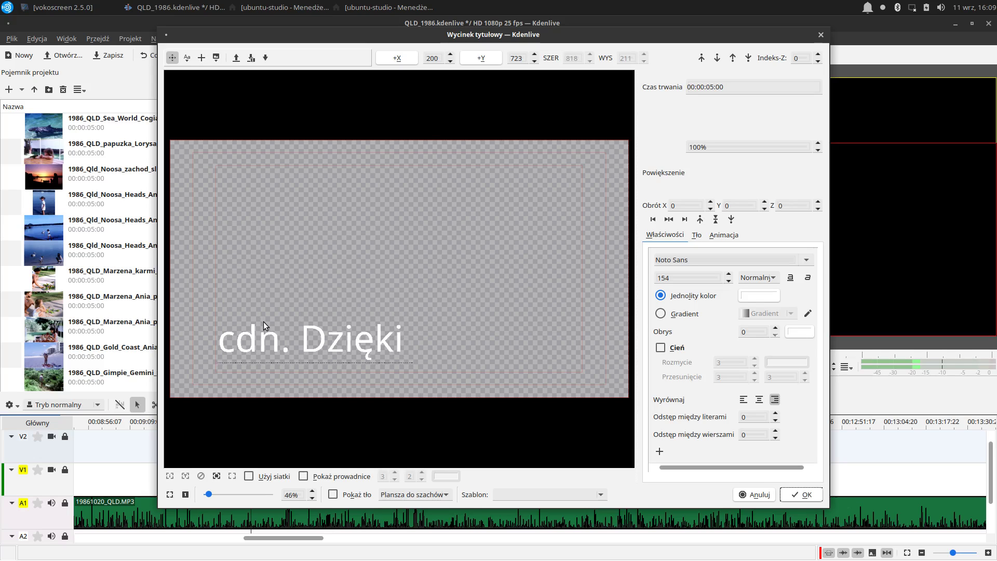
text( za o)
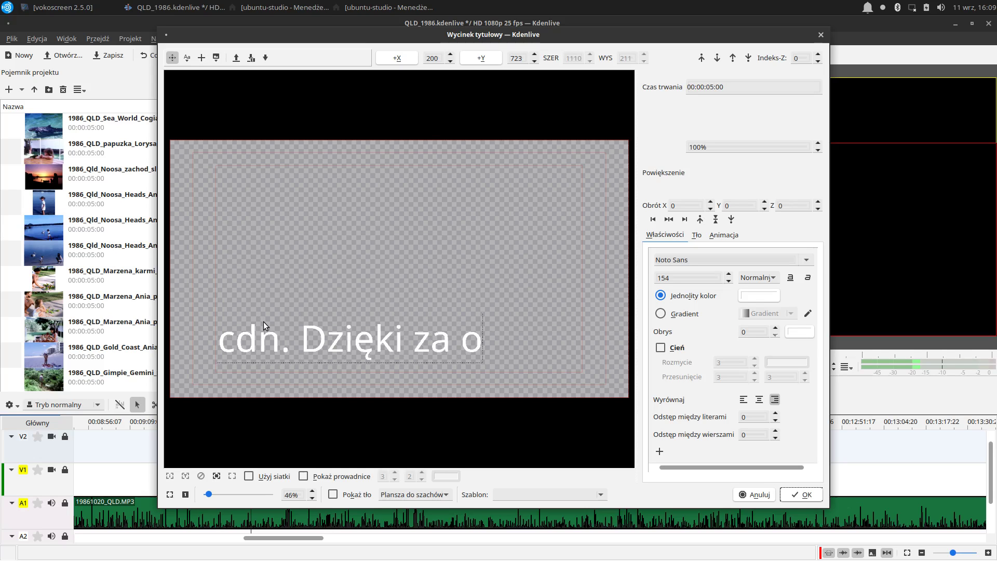
text(bejr)
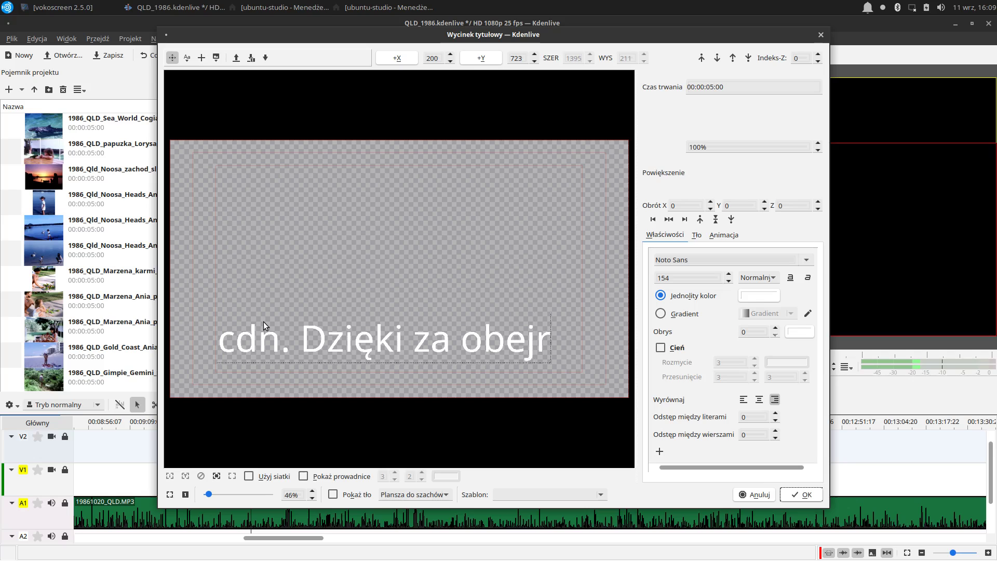
text(zenie)
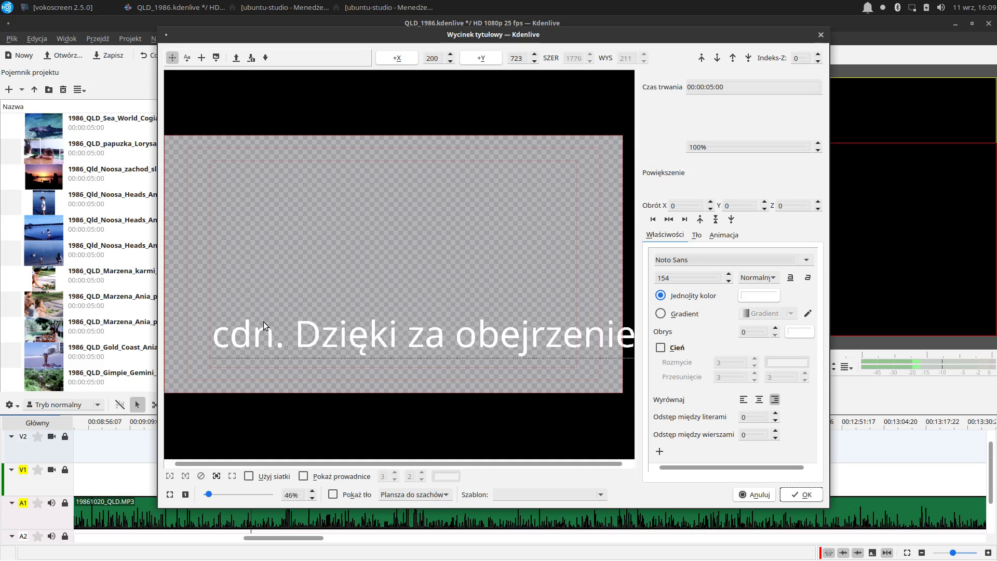
text( :))
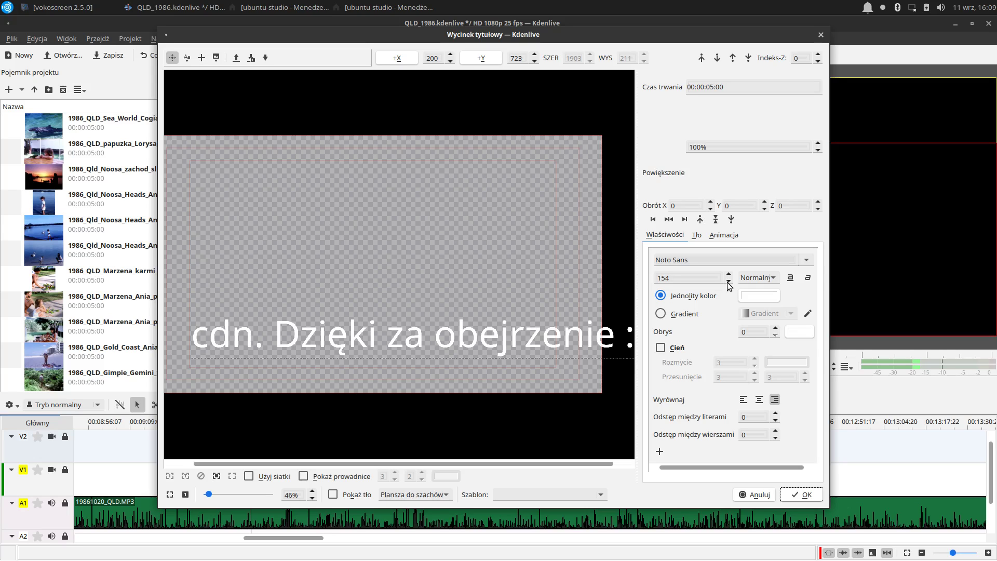
- Reduce the whole title text to font size 121 so it fits the frame, and save the title clip
scroll(727, 282, up, 1)
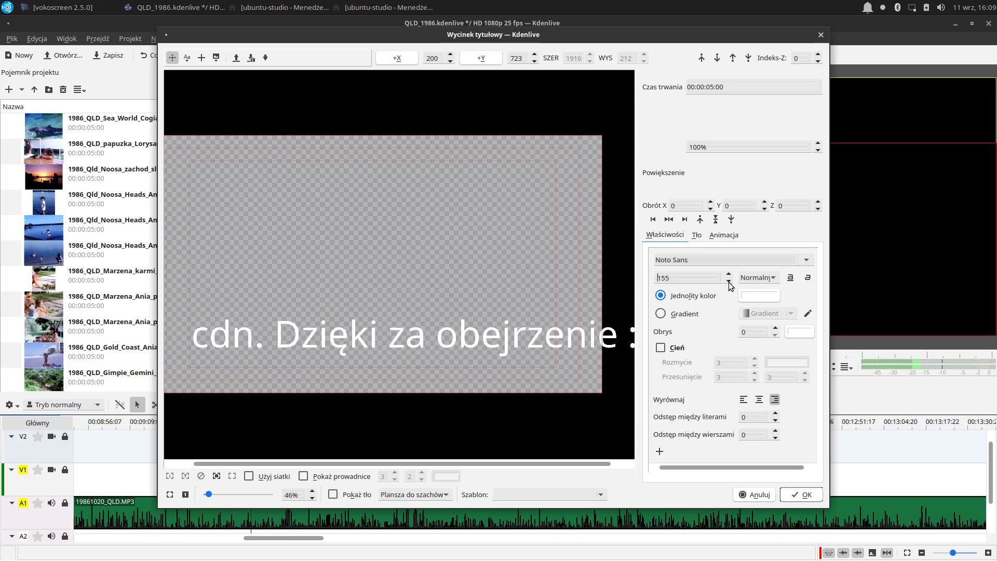
triple_click(416, 339)
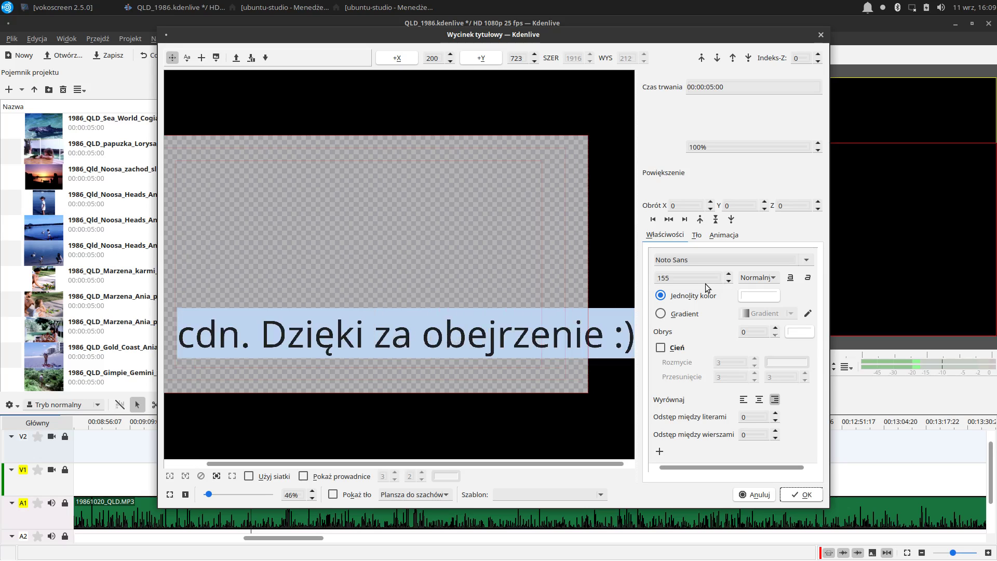
click(729, 281)
drag(729, 281, 728, 281)
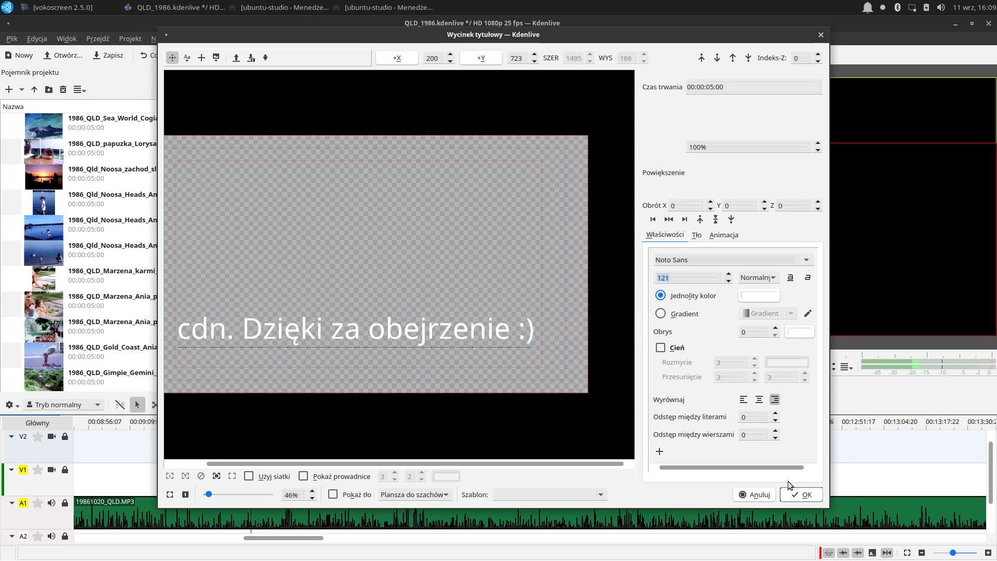
click(799, 495)
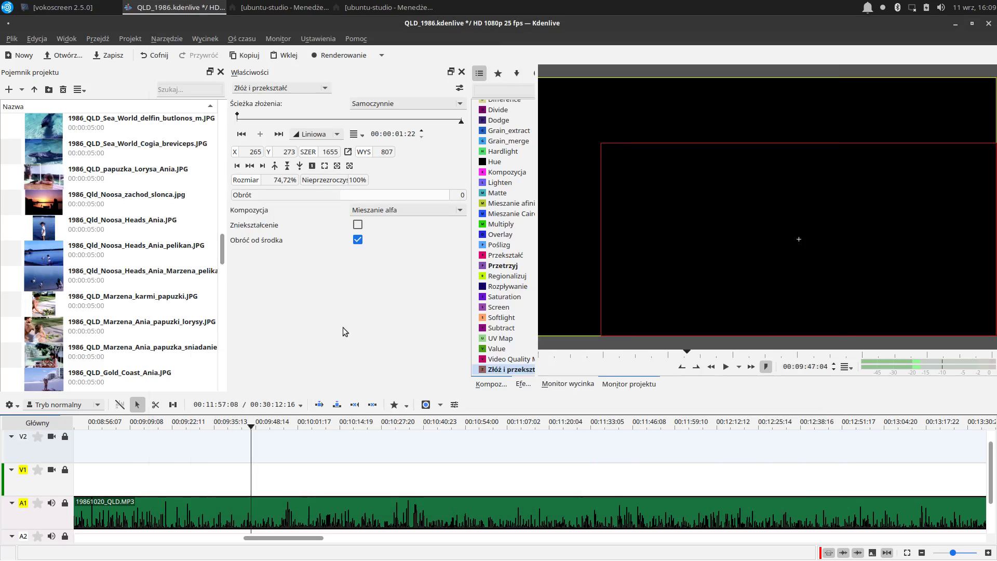
- Place the "cdn. Dzięki" title from the QLD folder on V1 at about 00:09:52 and extend its end to about 00:10:20
scroll(136, 191, down, 5)
scroll(135, 195, down, 10)
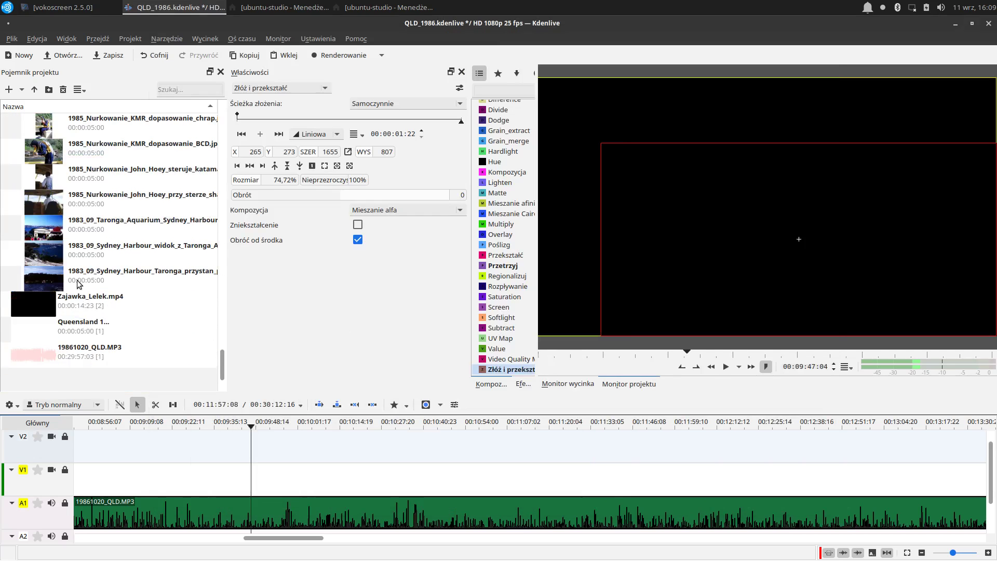
scroll(75, 275, up, 6)
scroll(72, 272, up, 8)
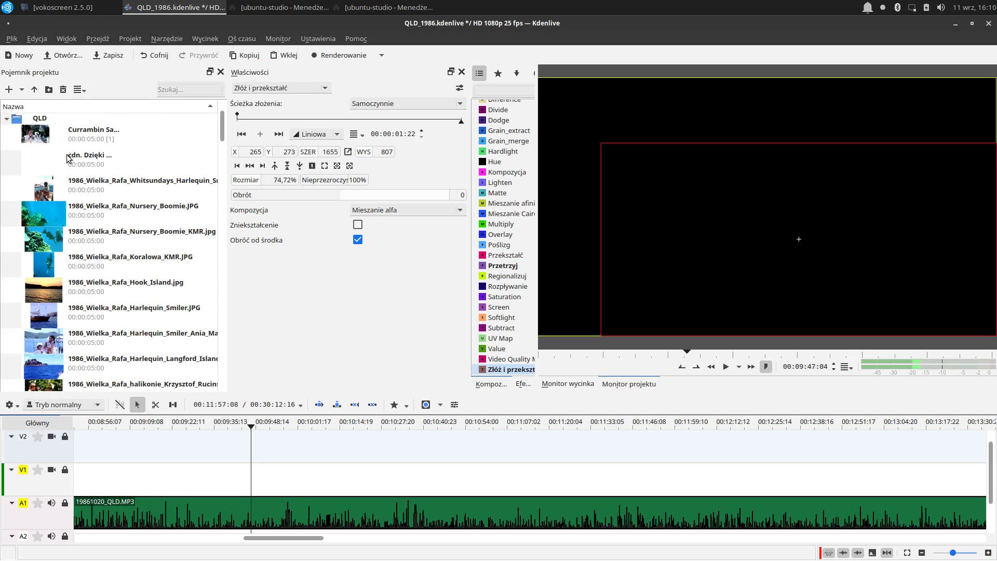
drag(43, 157, 277, 475)
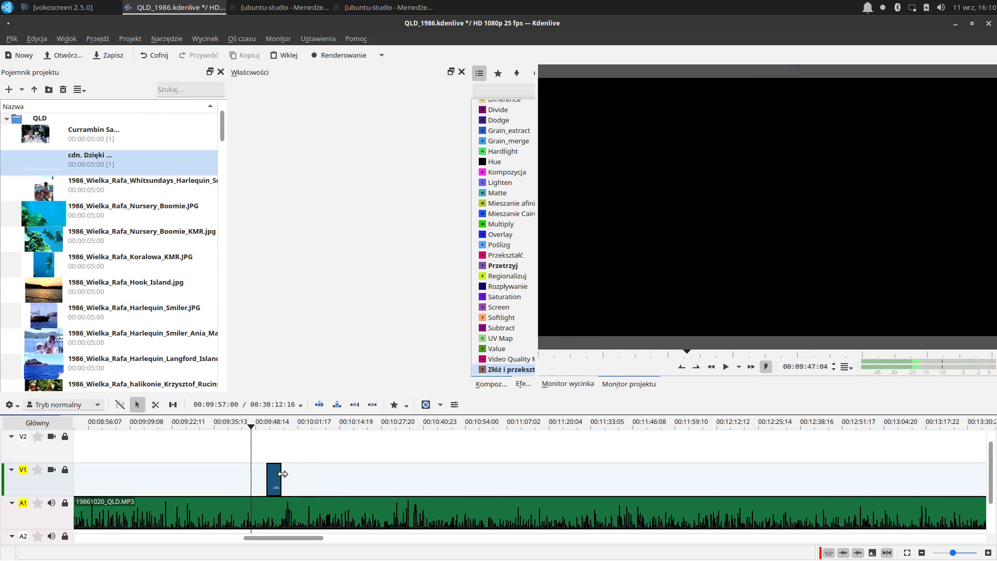
drag(282, 474, 355, 474)
- Play back the closing title on V1 from 00:09:54:09
click(274, 431)
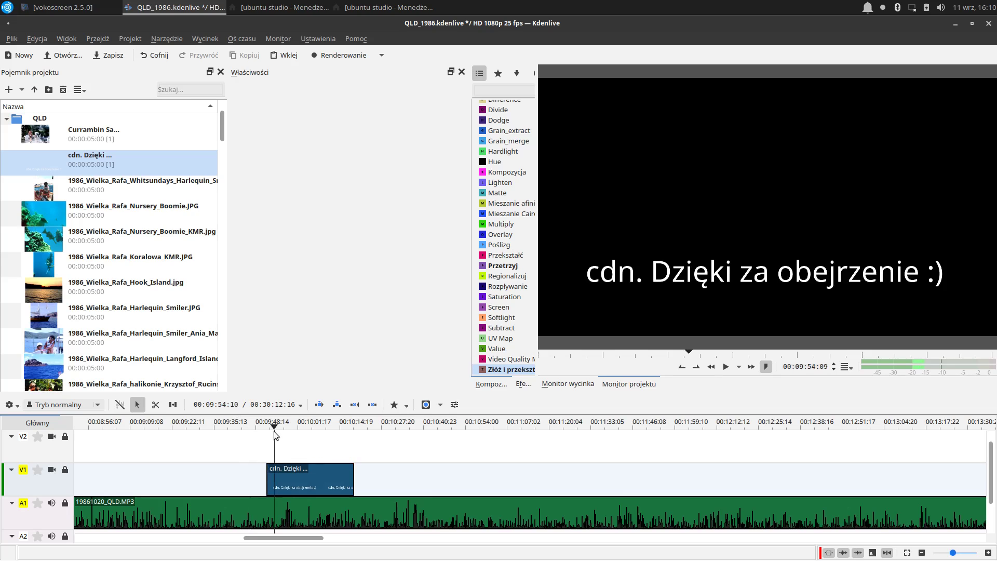
key(space)
click(879, 4)
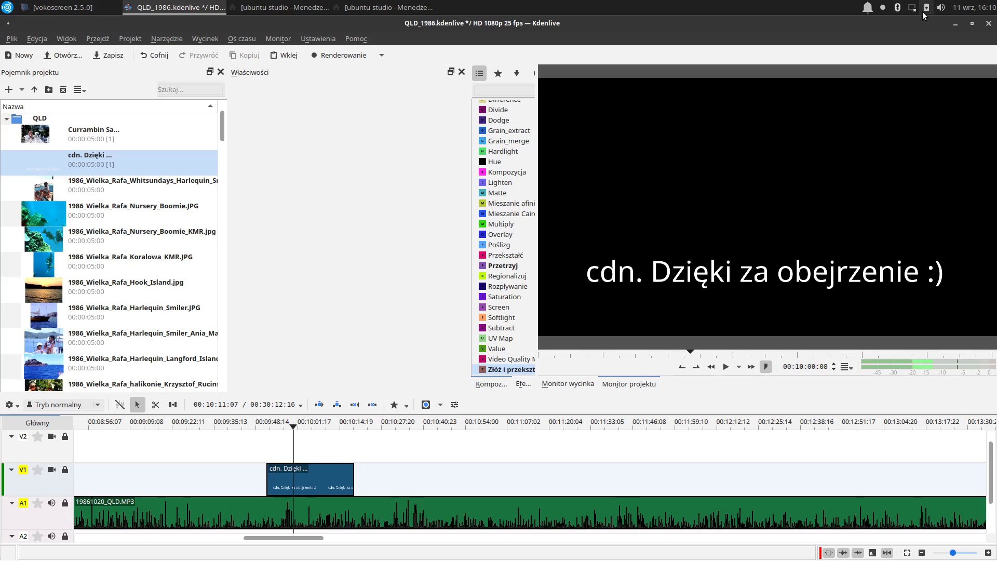